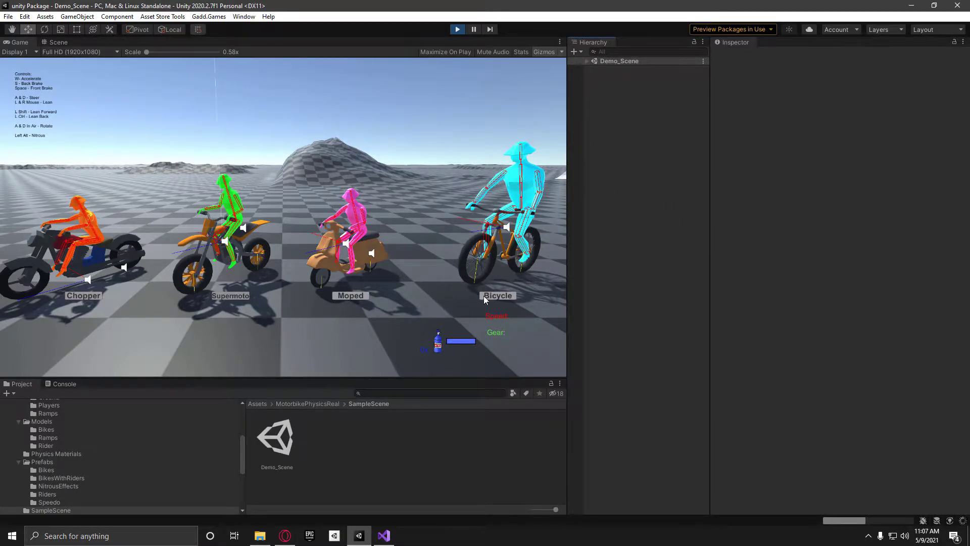
Pick the Bicycle in the demo and ride forward, speeding up and leaning right then left toward the ramp
click(498, 295)
key(w)
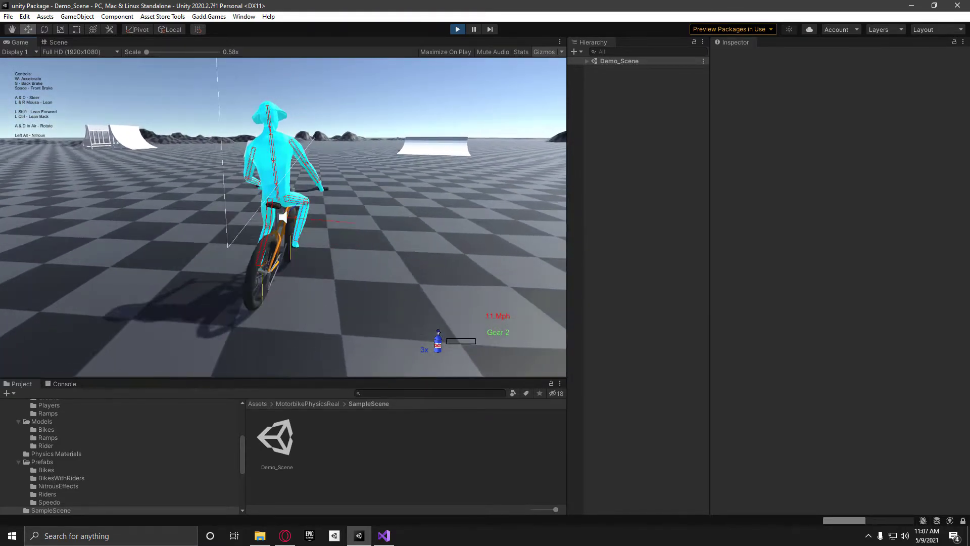
key(d)
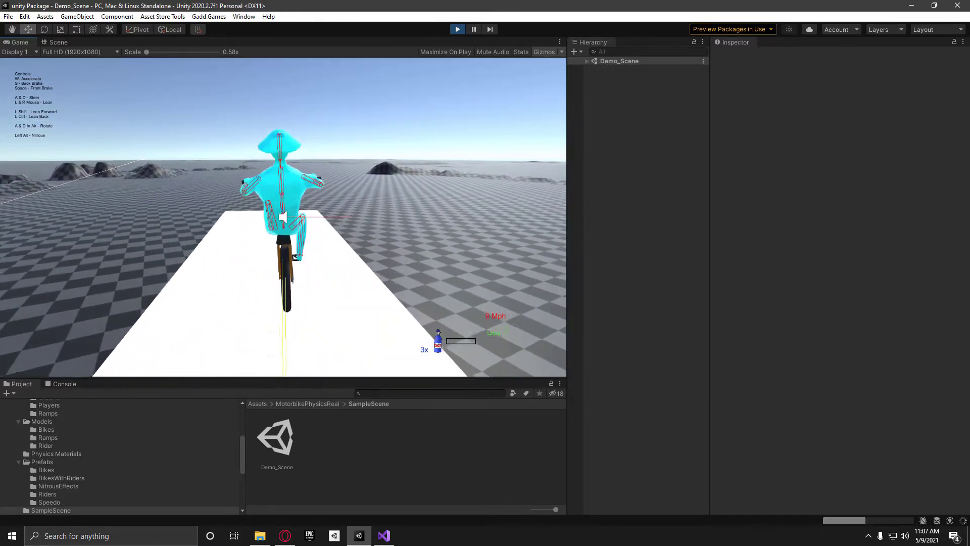
key(a)
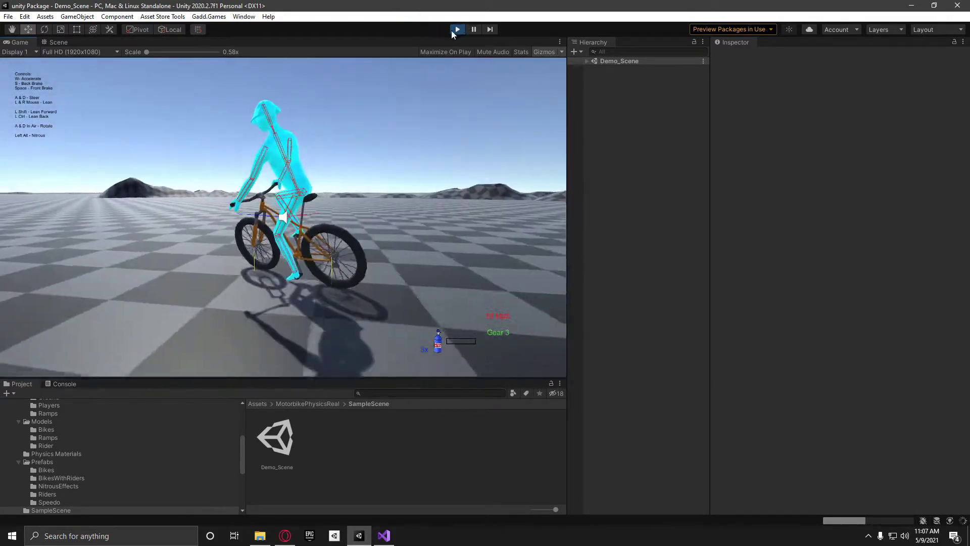
Stop the running demo and open the empty New Scene from the Assets root
click(456, 30)
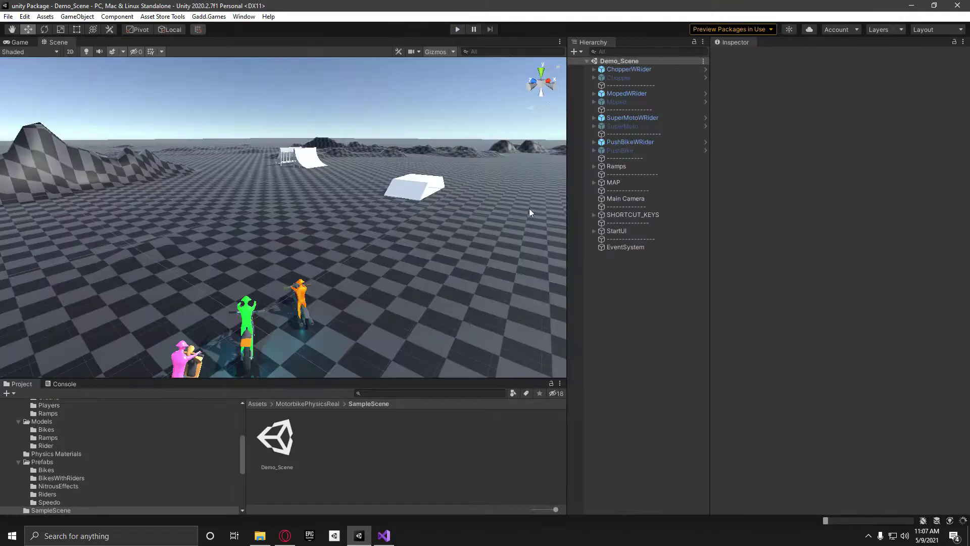
click(265, 404)
double_click(384, 436)
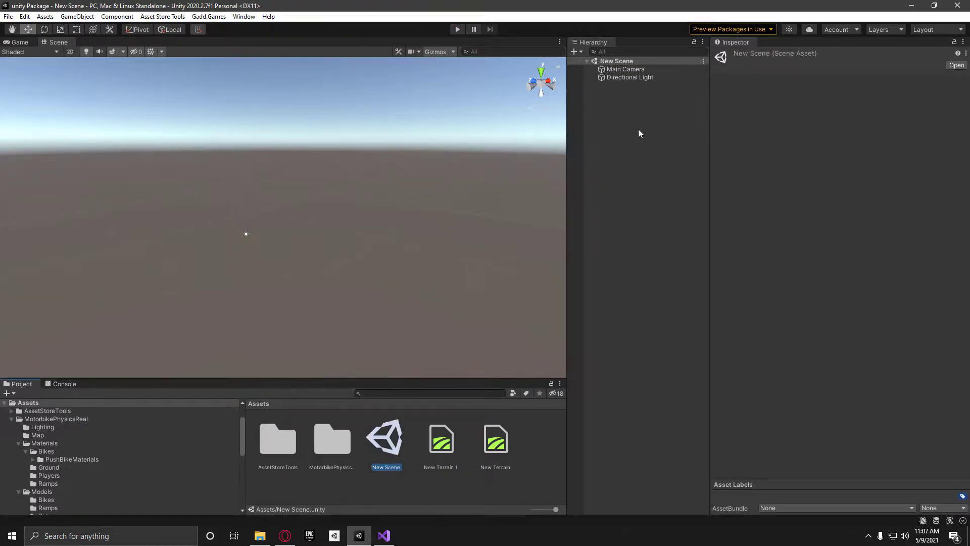
Add a Terrain and shift it toward the camera, to about X -37.55, Z -36.92
right_click(639, 134)
mouse_move(684, 273)
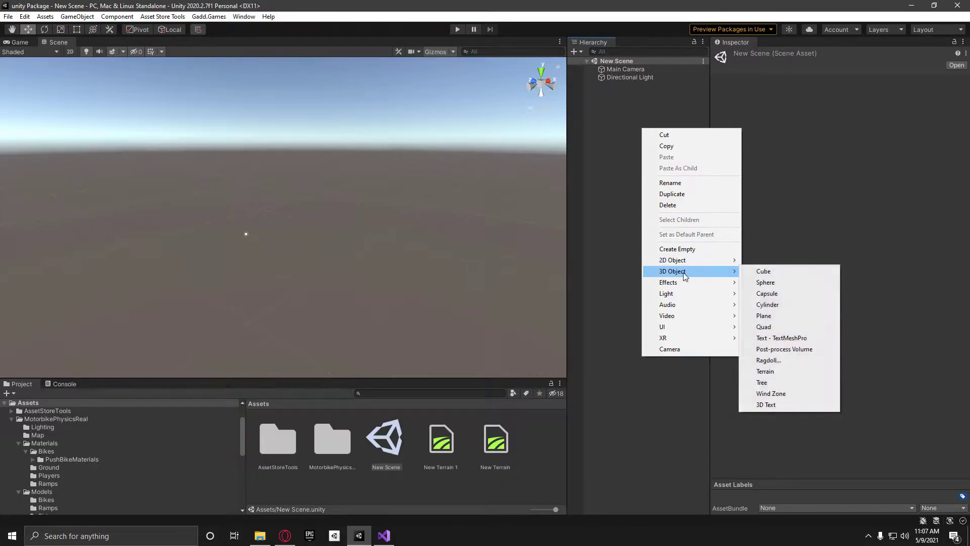
click(765, 372)
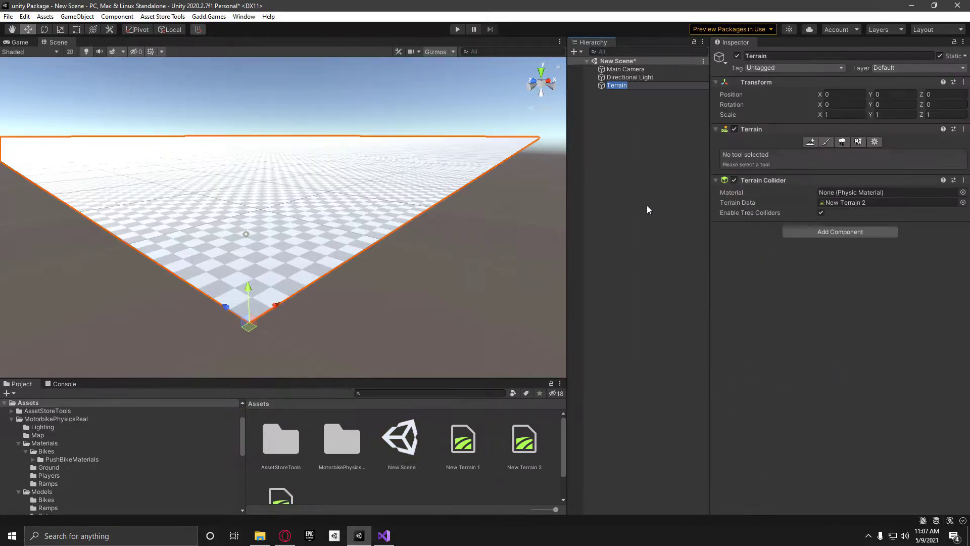
scroll(393, 232, down, 5)
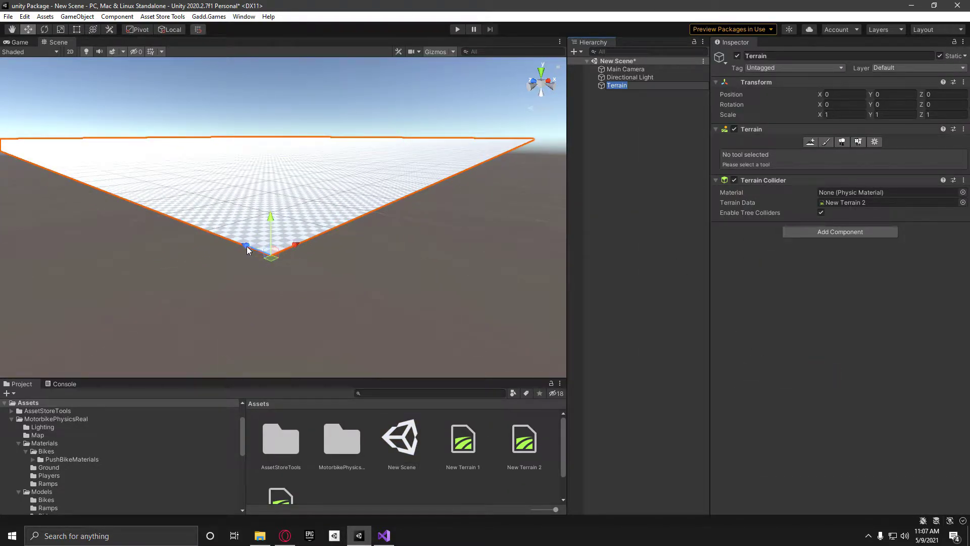
drag(271, 263, 265, 384)
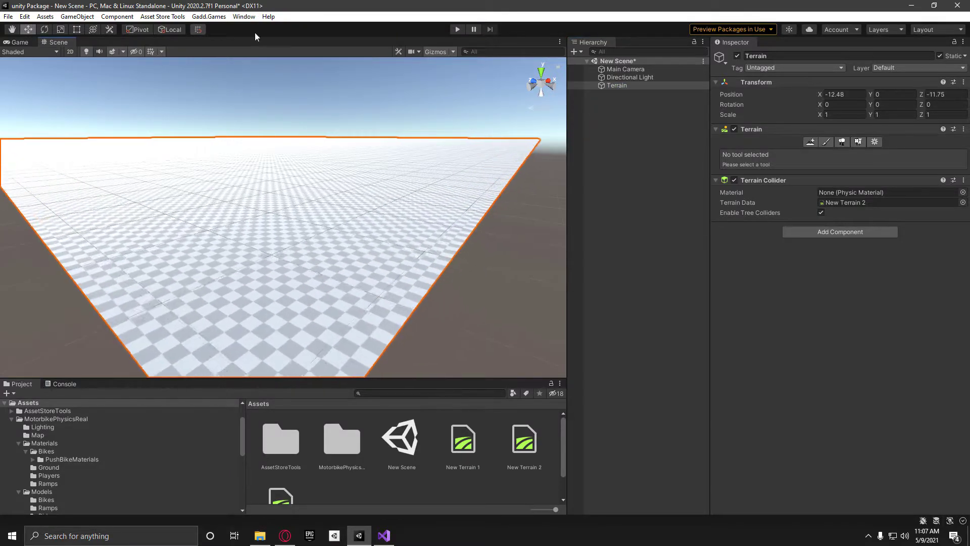
drag(262, 158, 332, 14)
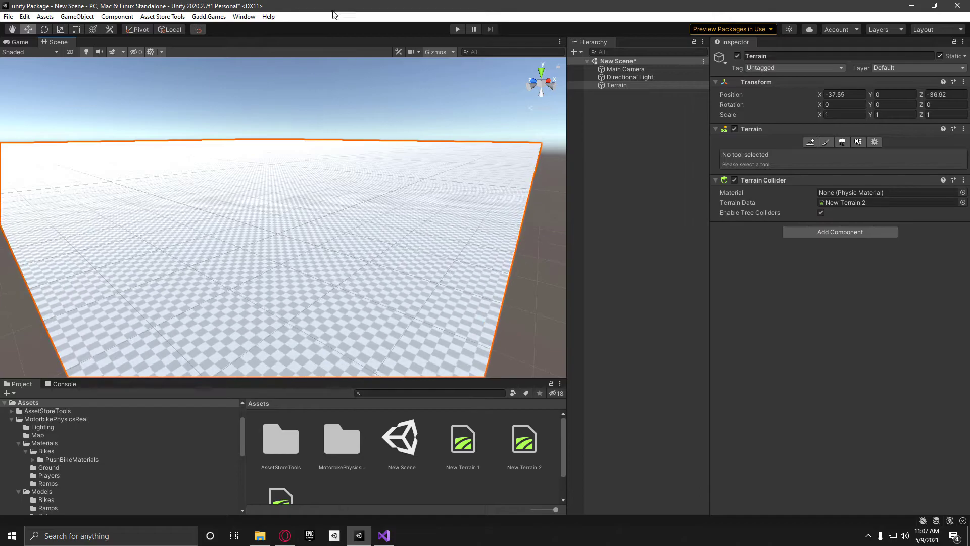
right_drag(379, 204, 318, 441)
Place the PushBike prefab from MotorbikePhysicsReal/Prefabs/Bikes into the scene
double_click(290, 444)
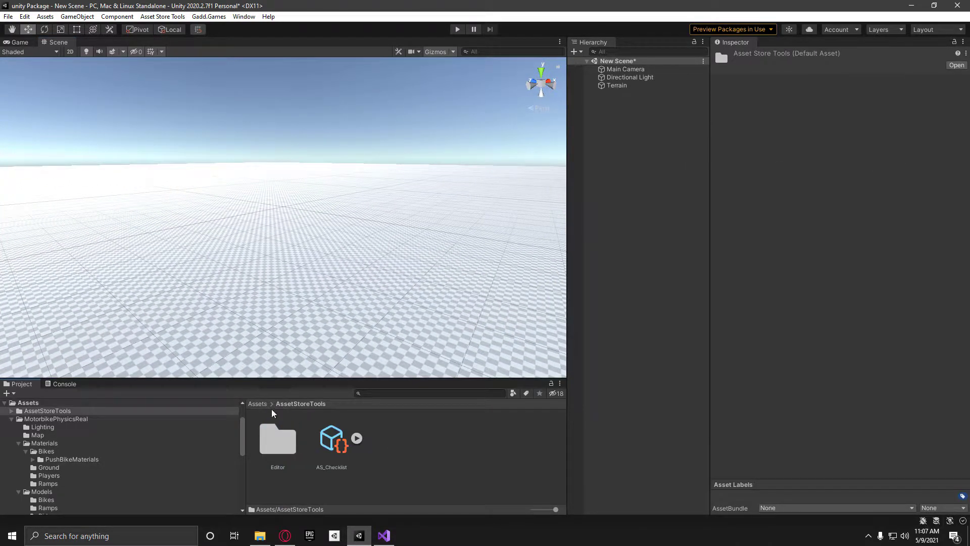
click(259, 404)
double_click(339, 440)
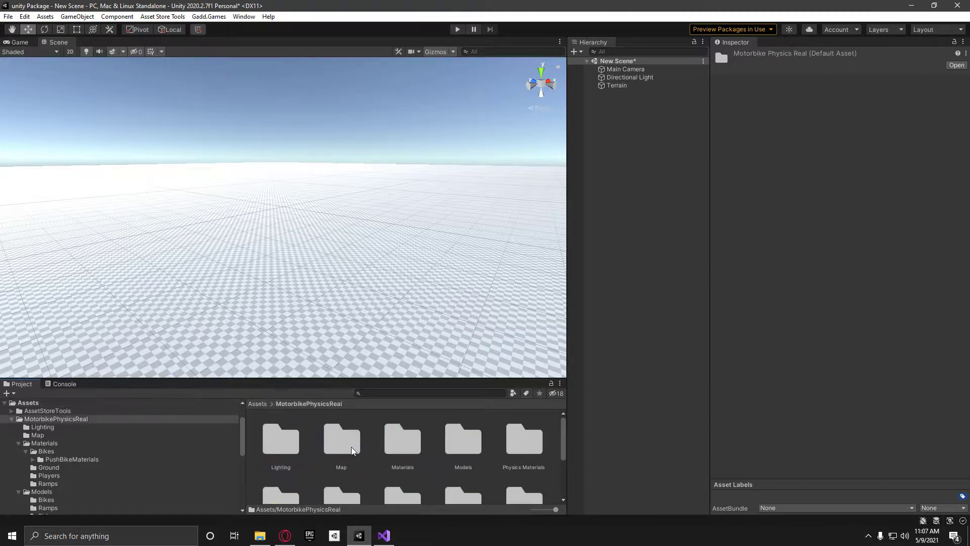
scroll(451, 461, up, 2)
scroll(495, 453, down, 2)
double_click(281, 439)
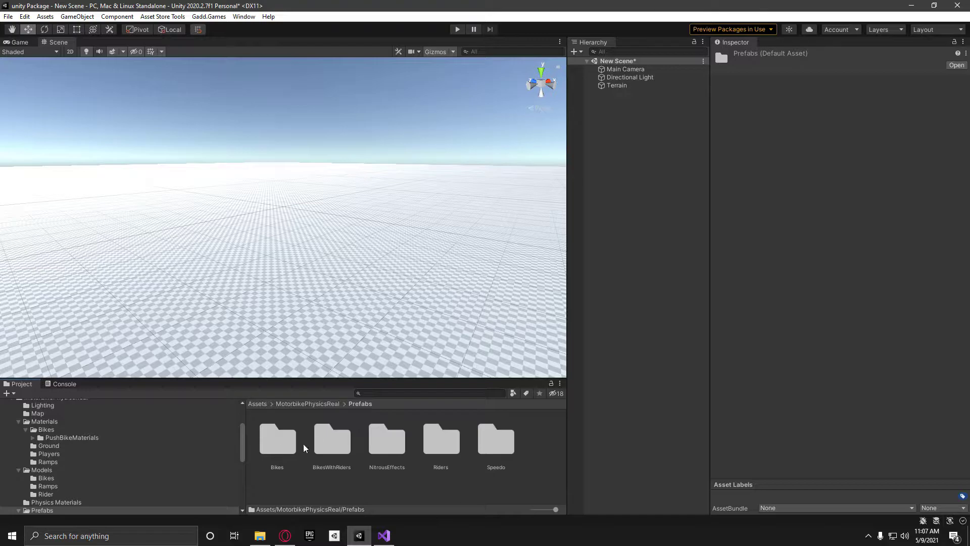
double_click(278, 439)
drag(451, 451, 653, 140)
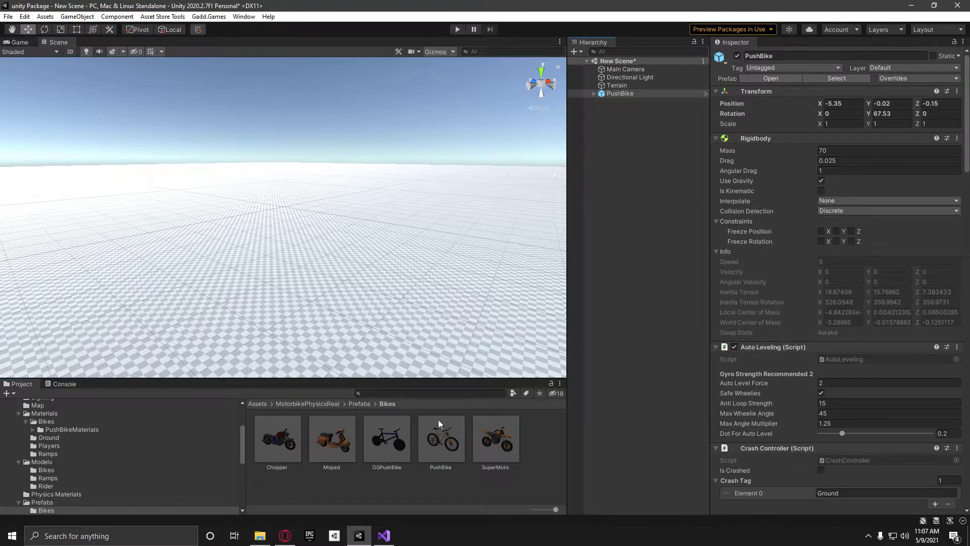
Browse to the MotorbikePhysicsReal/Prefabs/Riders folder
click(304, 403)
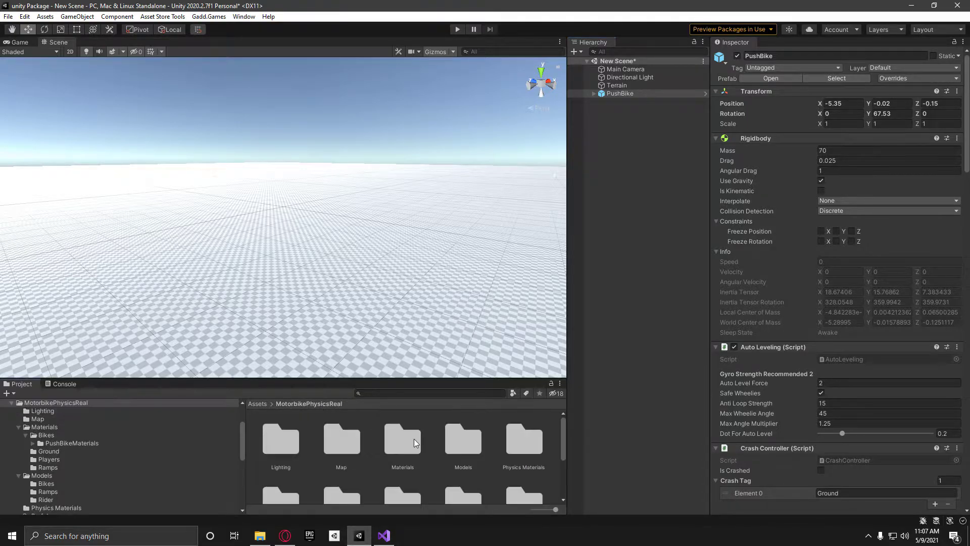
scroll(420, 443, down, 3)
scroll(377, 441, up, 1)
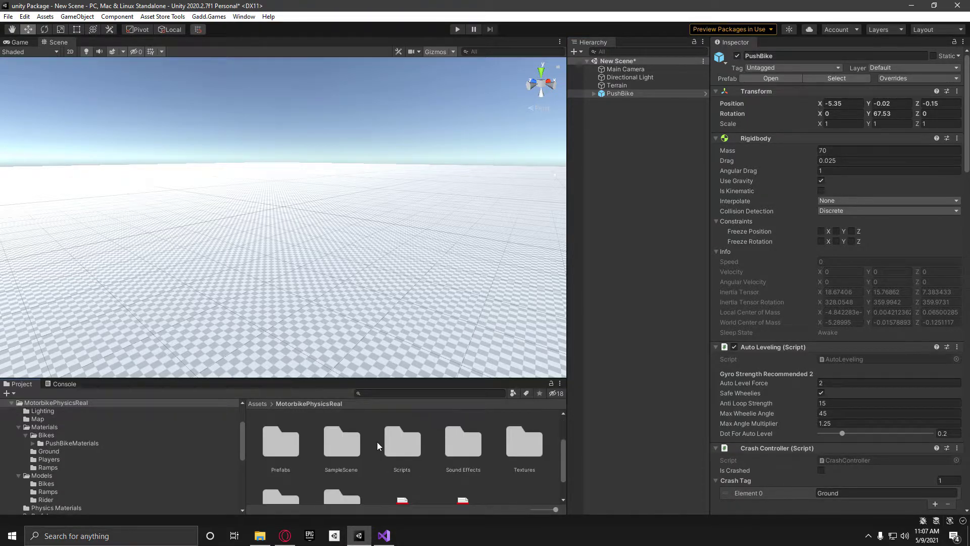
double_click(283, 443)
double_click(450, 446)
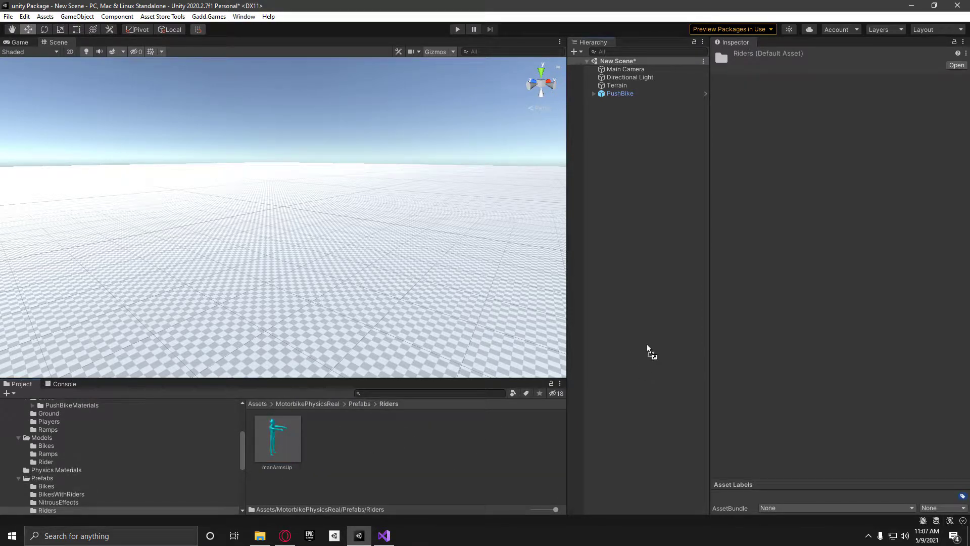
Add the manArmsUp rider and reset PushBike's position and rotation to 0
drag(646, 344, 632, 298)
click(633, 94)
click(843, 104)
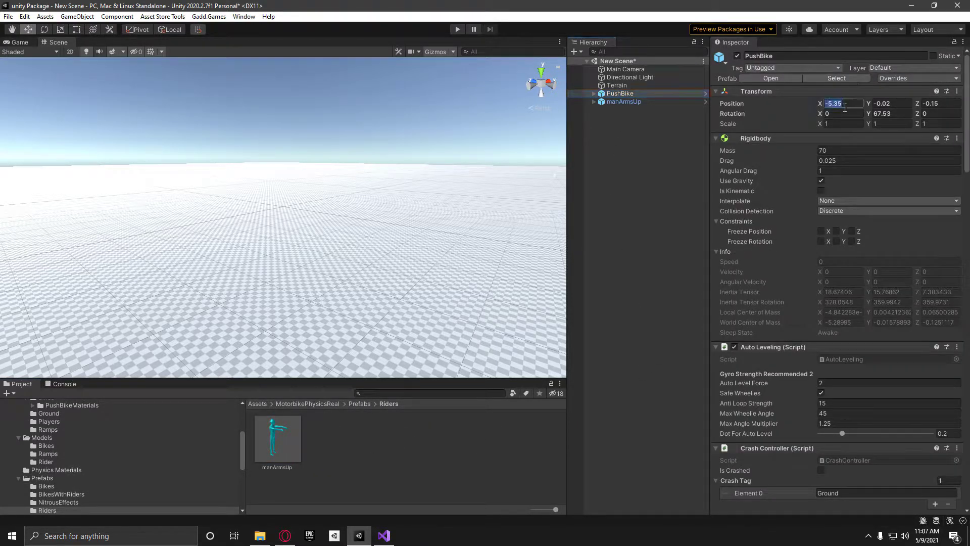
text(0)
key(Tab)
text(0)
key(Tab)
text(0)
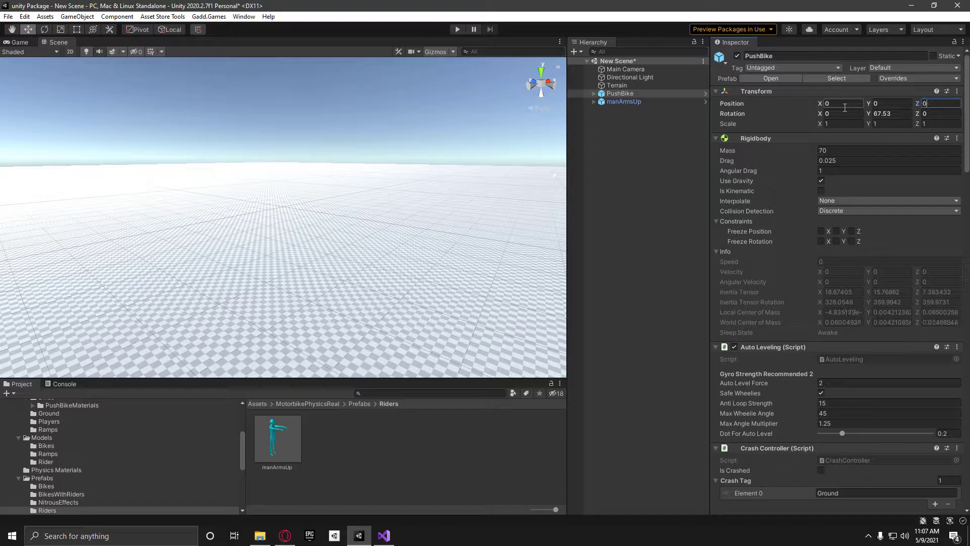
click(884, 113)
text(0f)
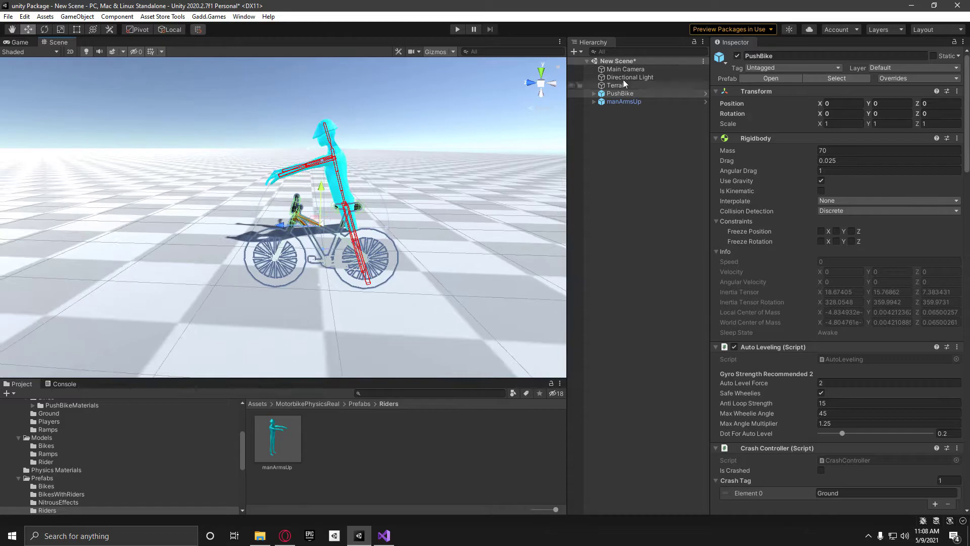
Lift PushBike and manArmsUp together above the ground
click(615, 102)
ctrl+click(619, 94)
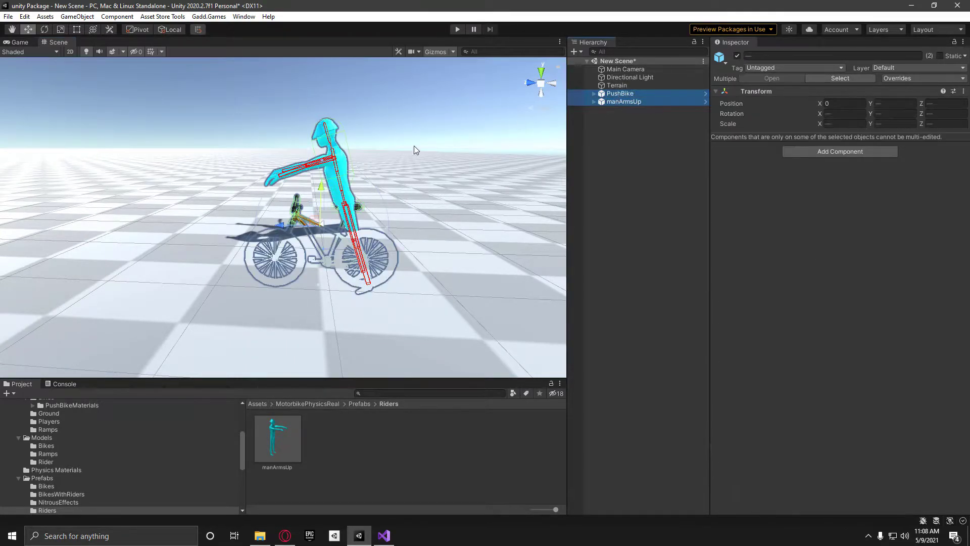
drag(322, 196, 326, 118)
Unpack both the PushBike and manArmsUp prefabs completely
click(613, 94)
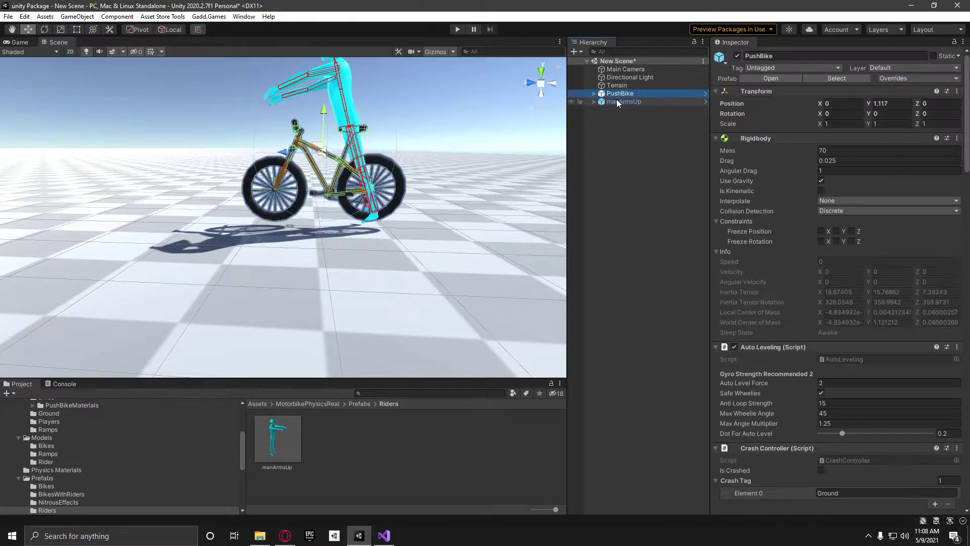
right_click(619, 94)
mouse_move(650, 214)
click(759, 269)
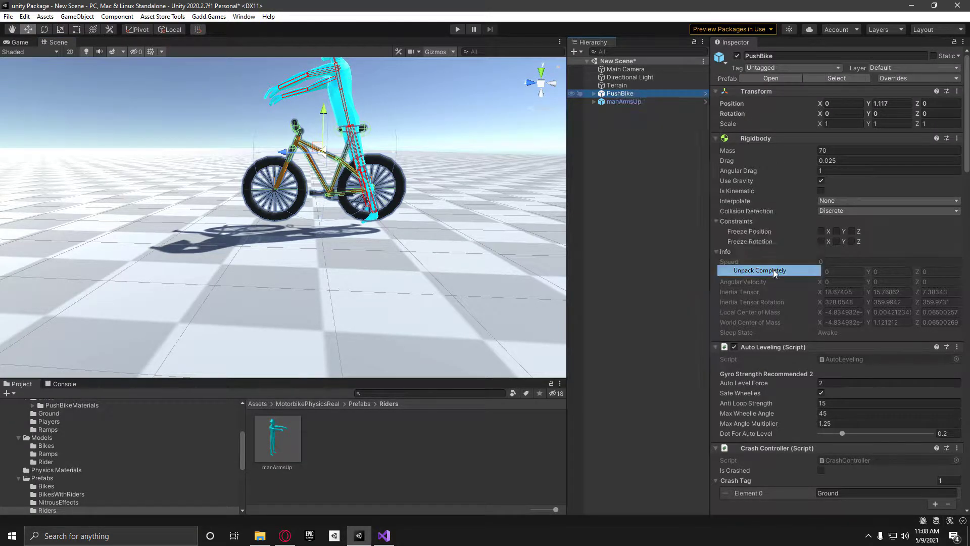
right_click(630, 103)
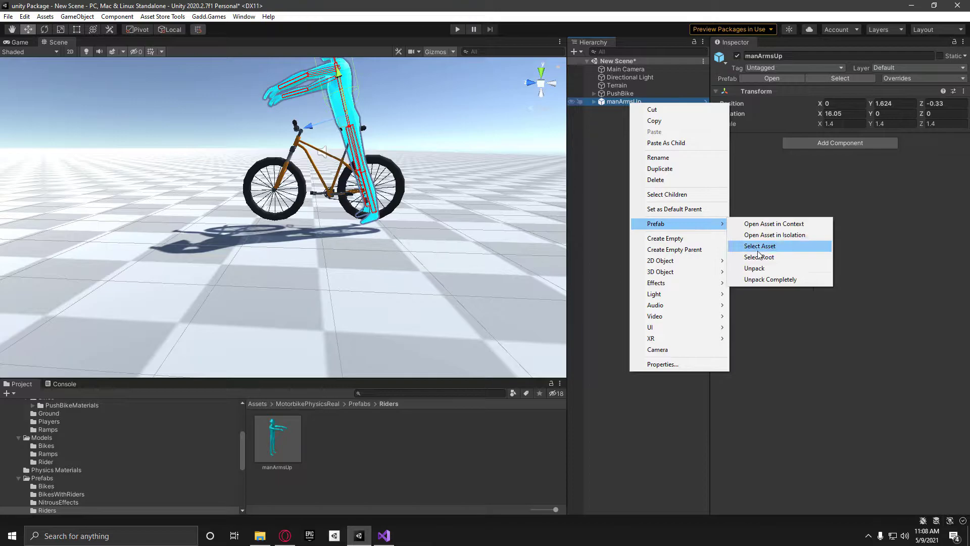
click(759, 278)
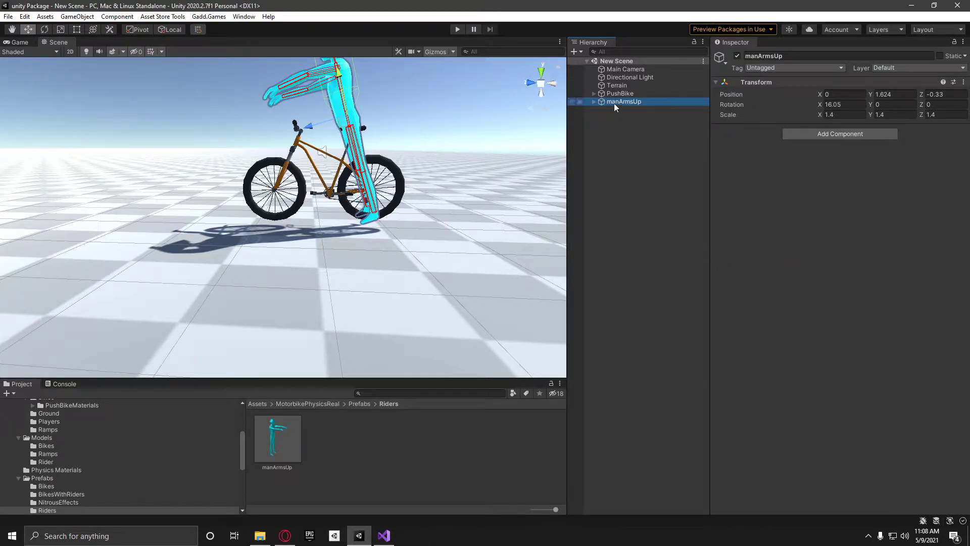
Save the scene, create a Gadd.Games push bike with rider set-up, and expand New_PushBike
key(ctrl+s)
click(209, 17)
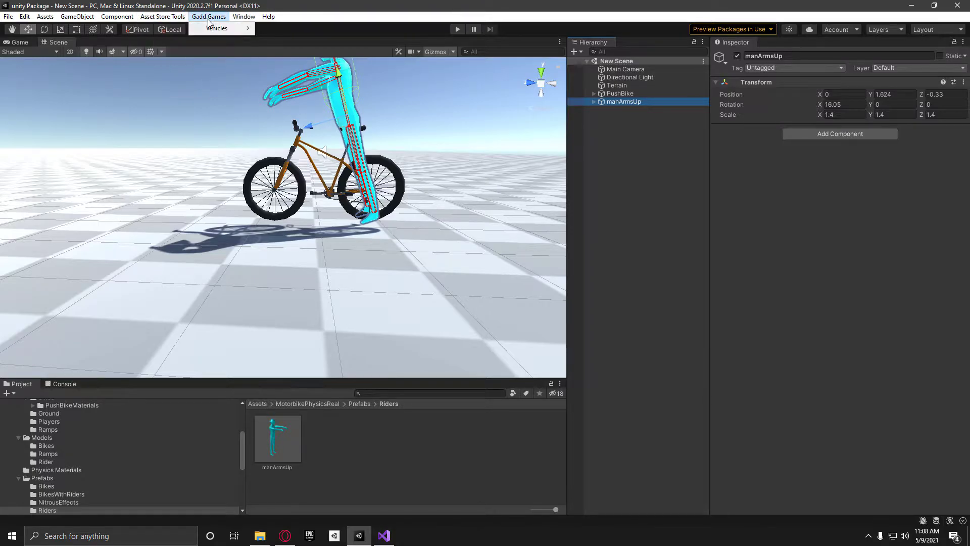
mouse_move(216, 28)
mouse_move(285, 39)
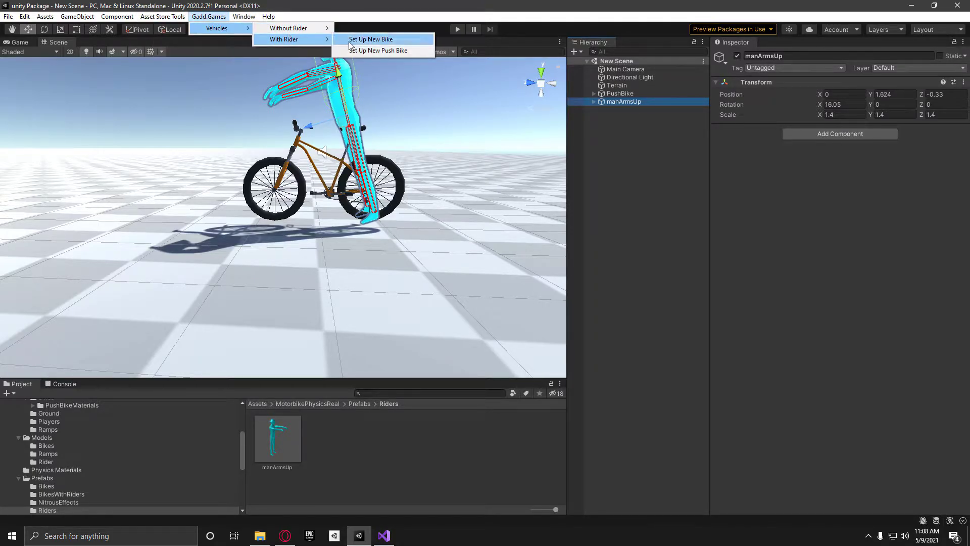
click(374, 51)
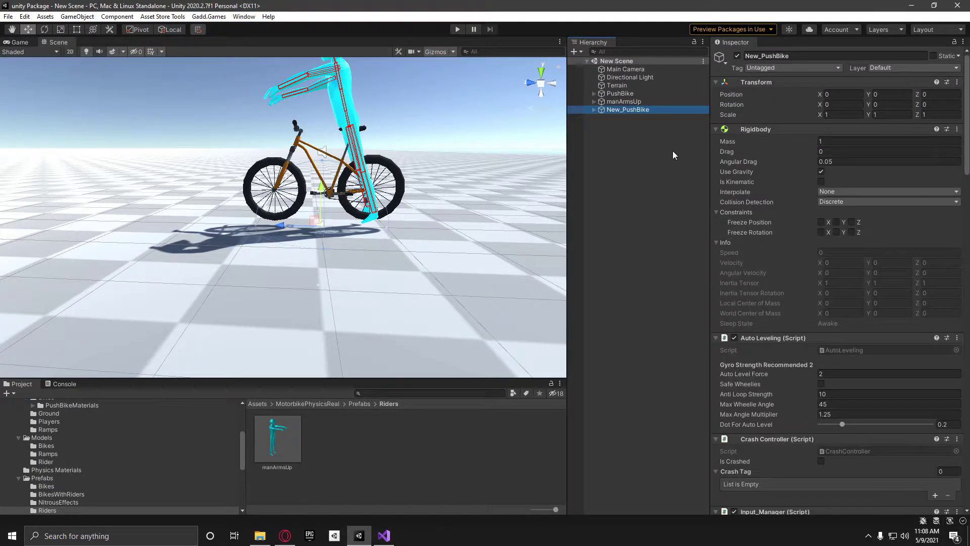
click(595, 110)
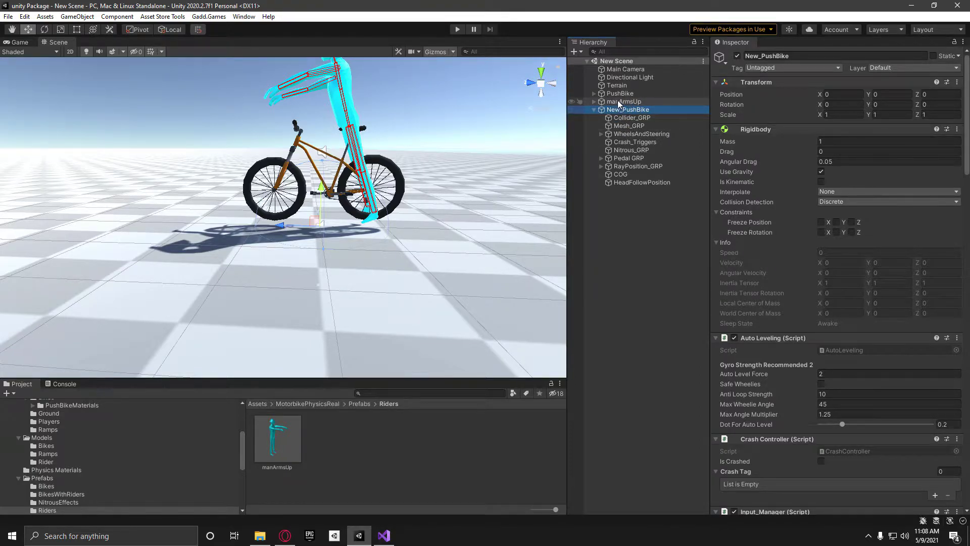
Parent manArmsUp and HeadFollowPosition under PushBike and move FeetPoles into its Pedal GRP
drag(619, 103, 618, 94)
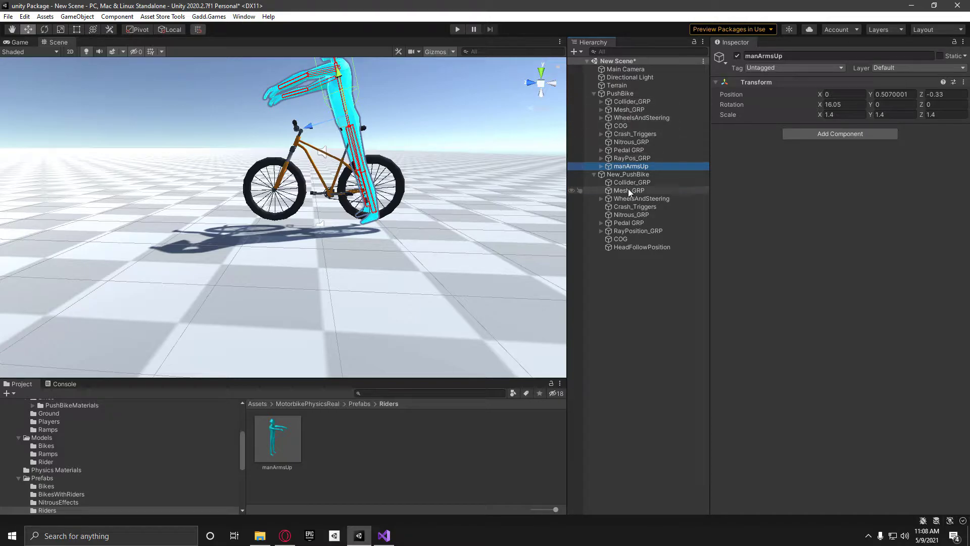
drag(628, 247, 622, 94)
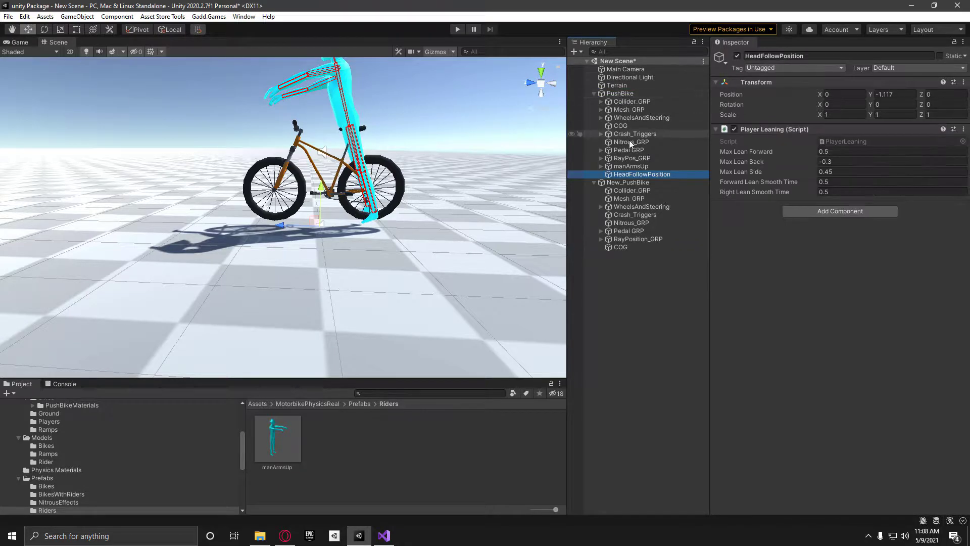
click(601, 231)
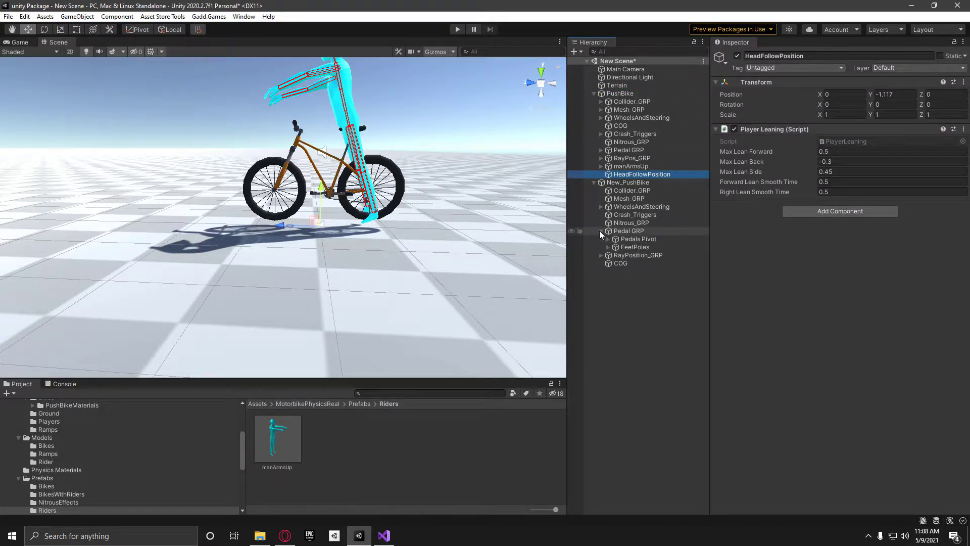
click(601, 150)
drag(635, 255, 629, 149)
Move LeftFootPos and RightFootPos under PushBike's Left Pedal and Right Pedal
click(608, 255)
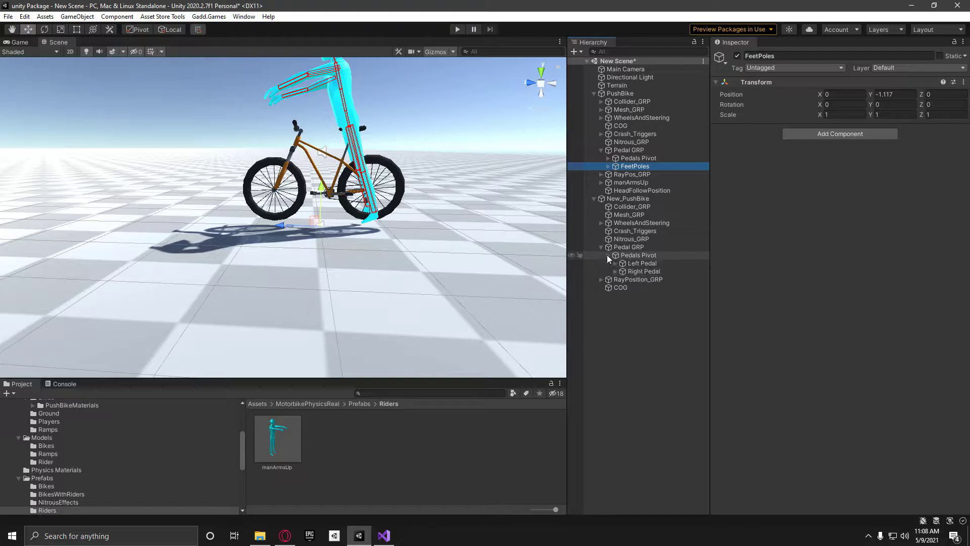
click(615, 263)
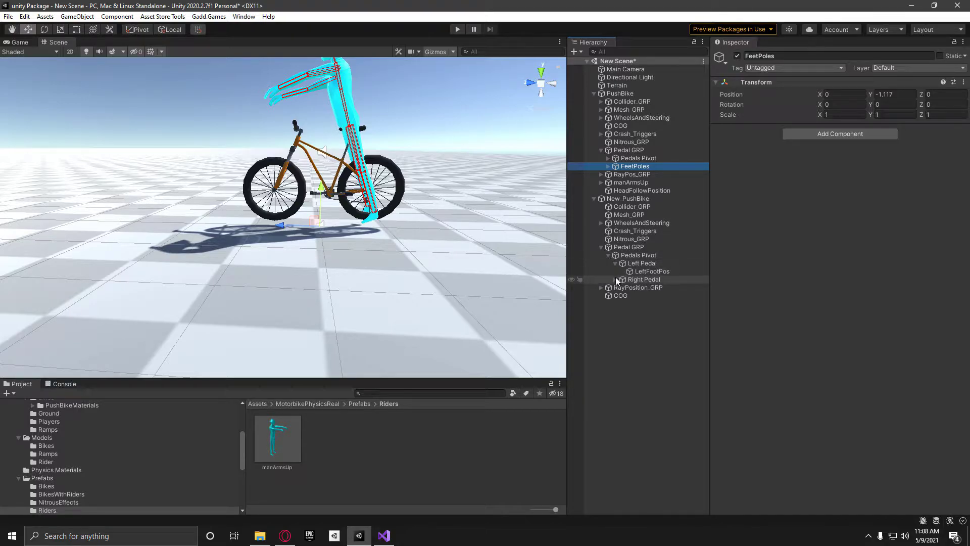
click(615, 279)
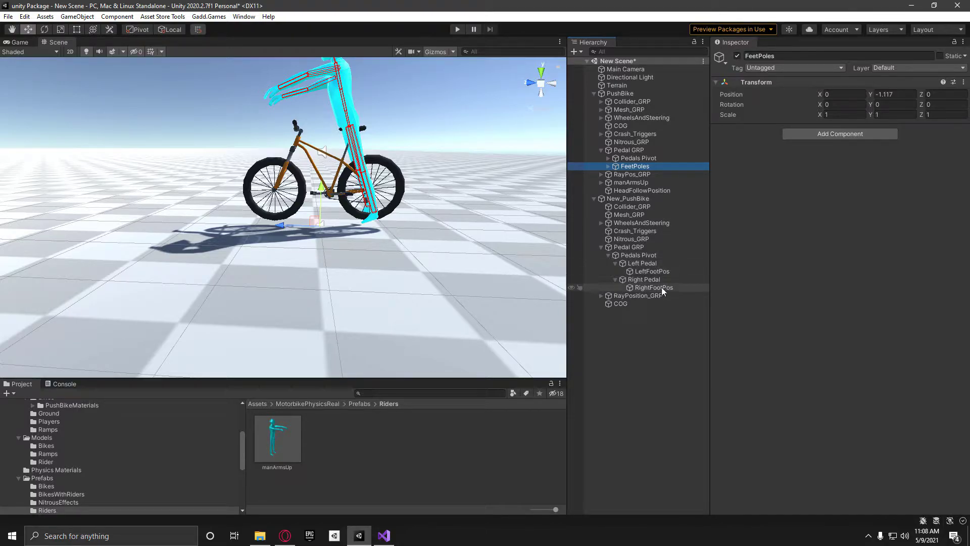
click(600, 174)
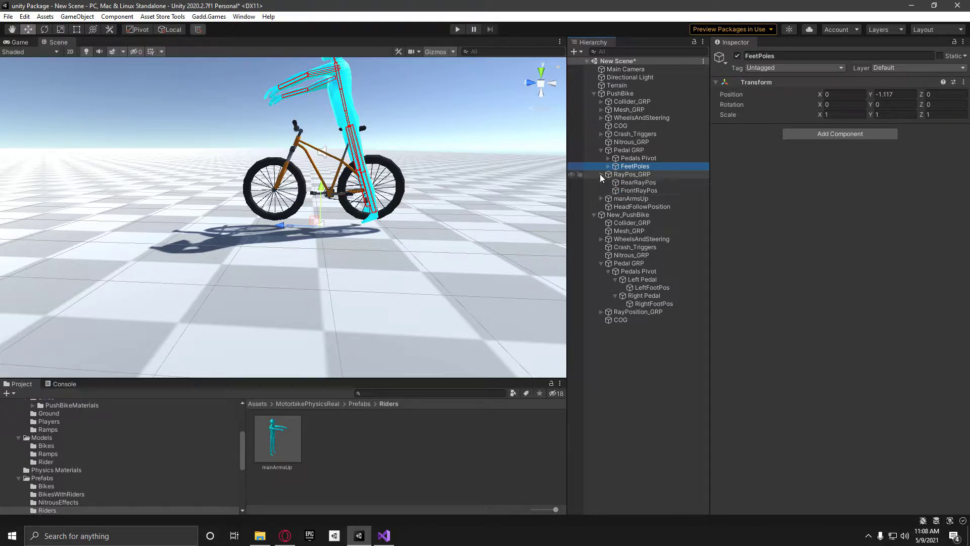
click(600, 174)
click(609, 158)
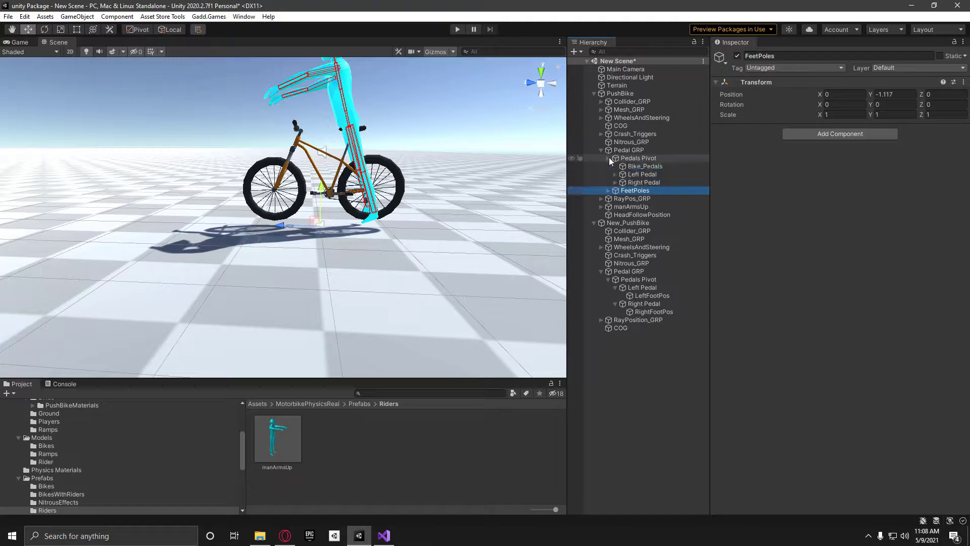
click(615, 174)
click(614, 190)
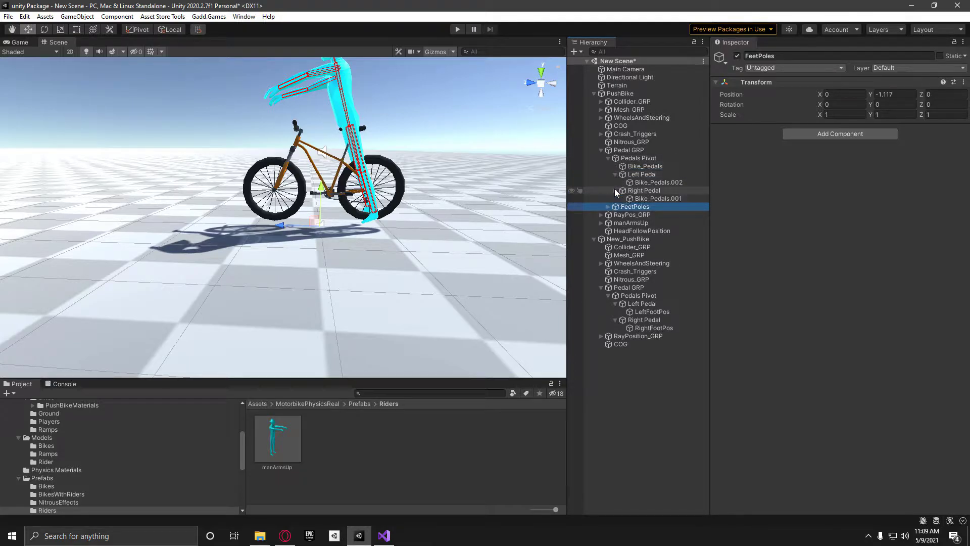
drag(641, 311, 642, 175)
drag(650, 327, 653, 200)
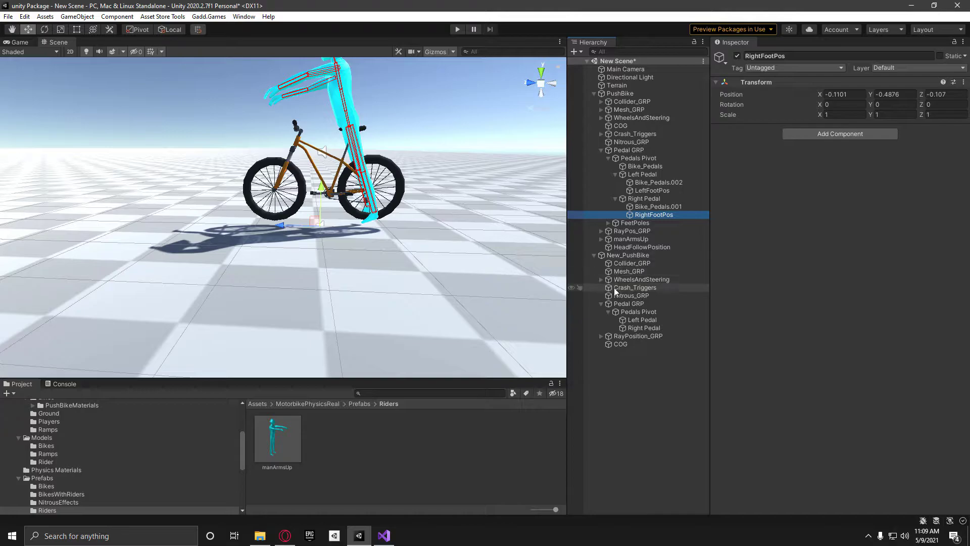
Move HandPositions under PushBike's Fork_Pivot and delete the leftover New_PushBike
click(600, 280)
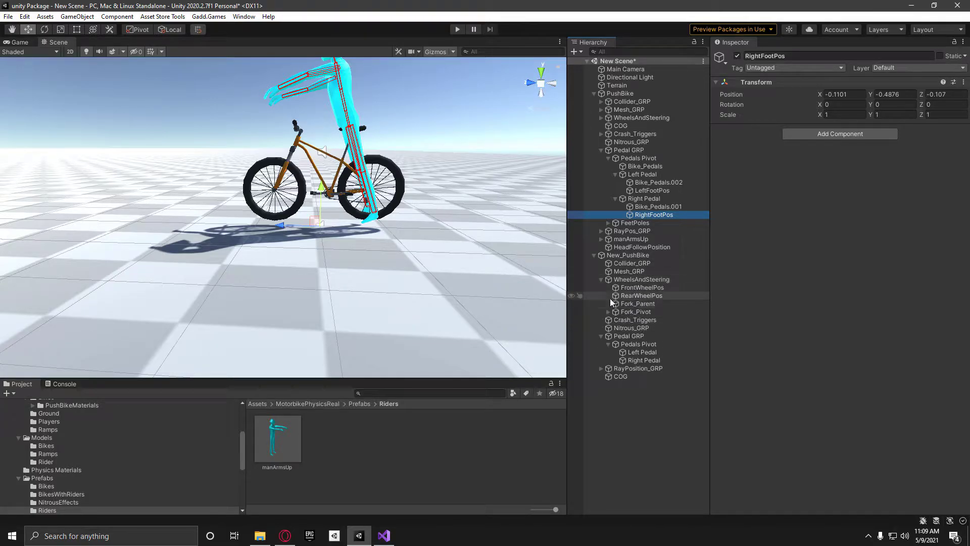
click(608, 311)
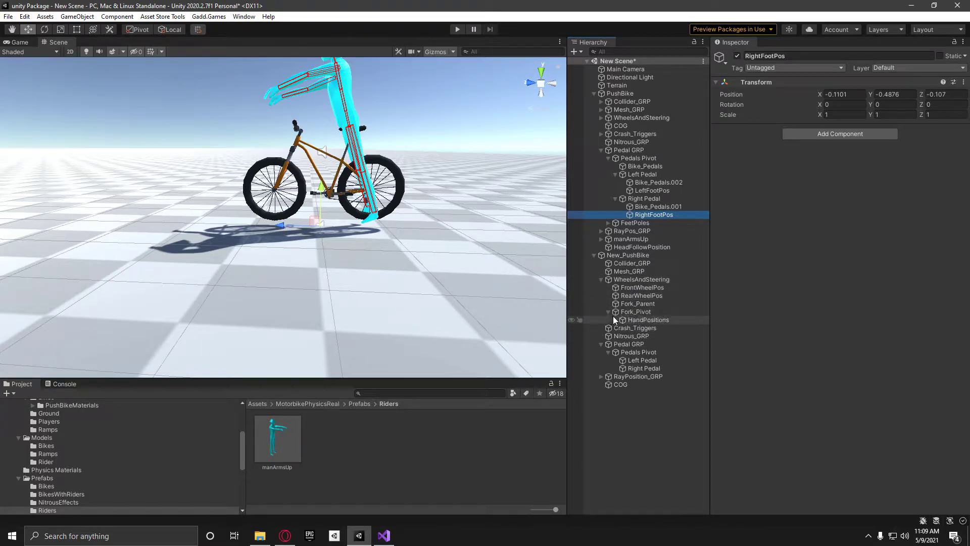
click(602, 118)
click(611, 134)
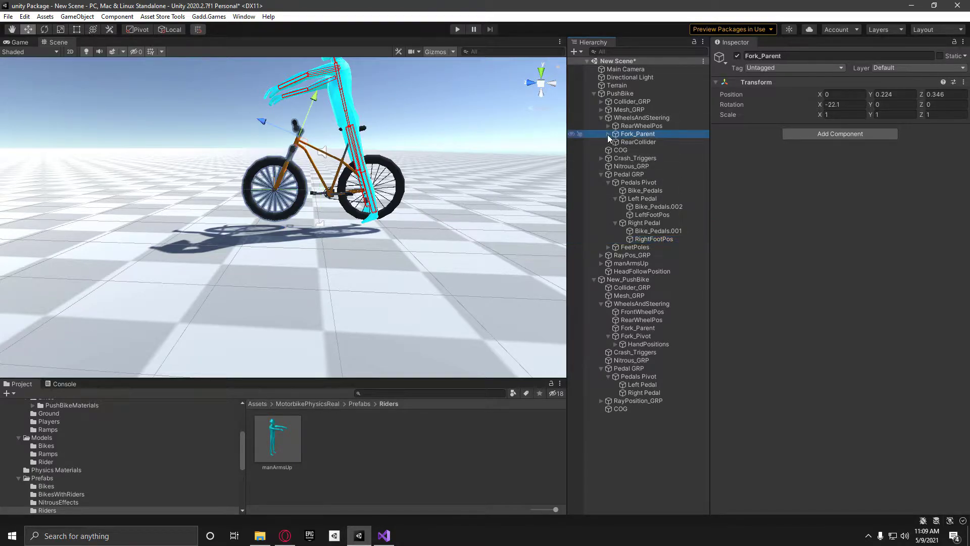
click(608, 134)
click(615, 141)
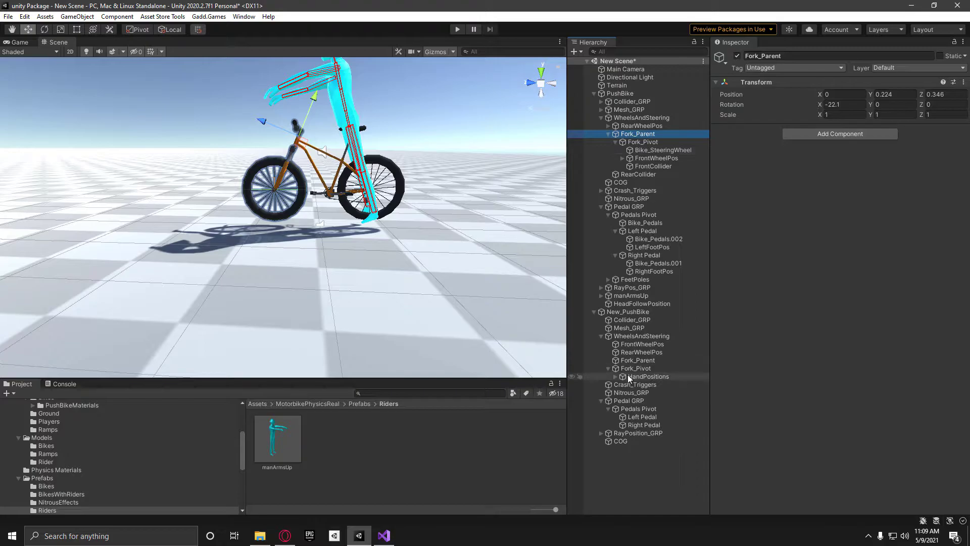
drag(654, 374, 644, 144)
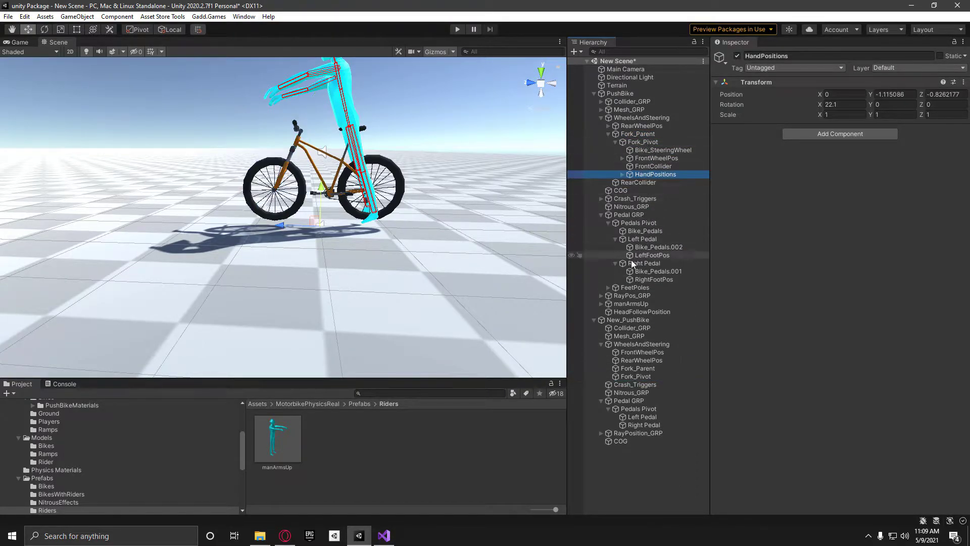
click(620, 320)
key(Delete)
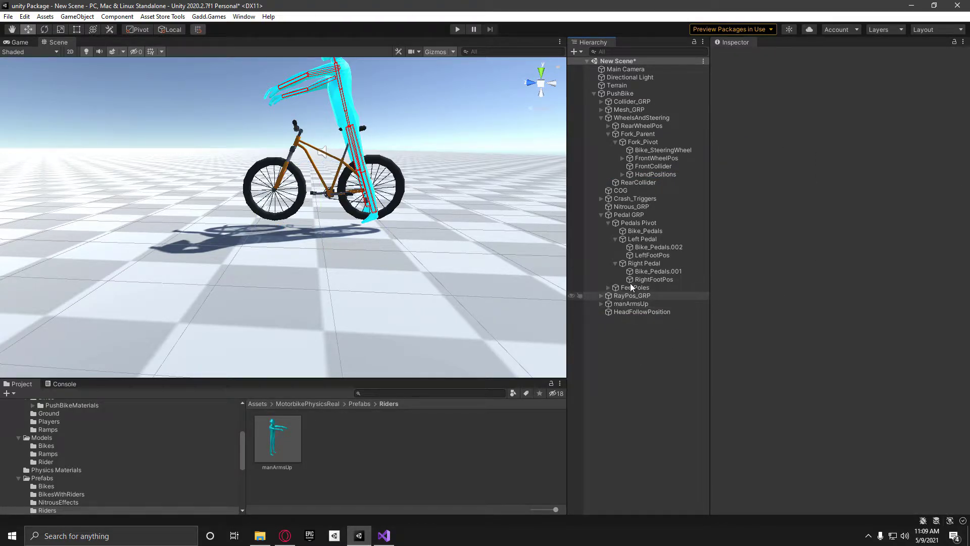
Move RightHandPos up and out onto the right handlebar grip
click(623, 174)
click(660, 183)
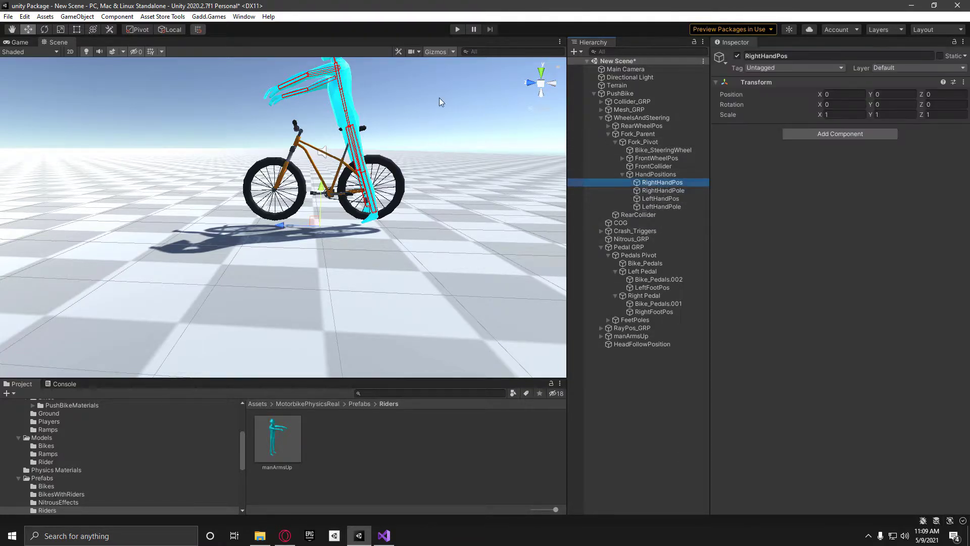
key(f)
click(553, 83)
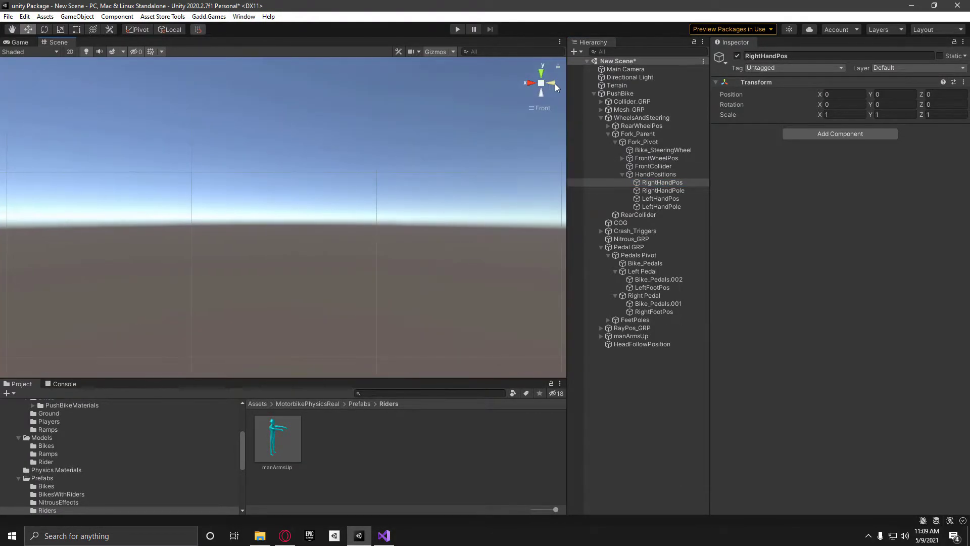
click(555, 84)
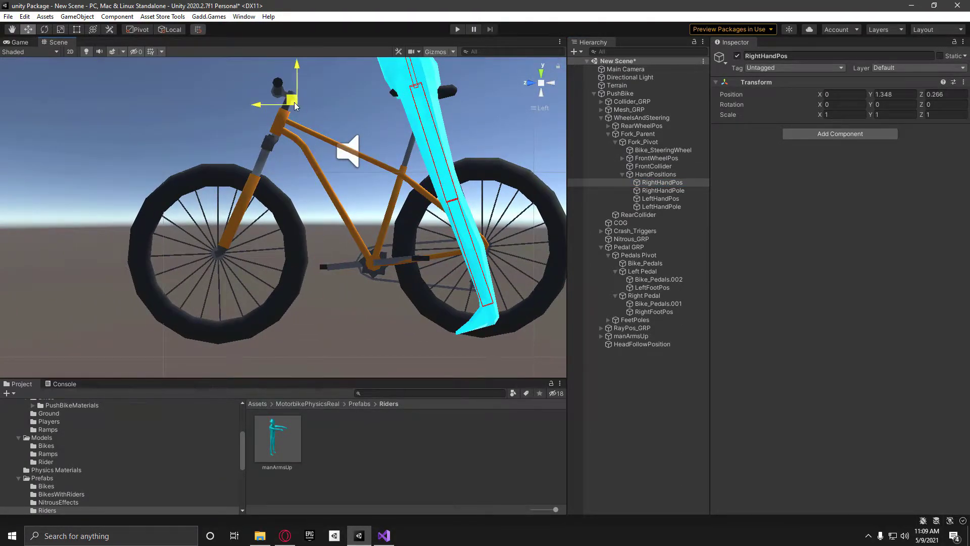
drag(295, 105, 278, 95)
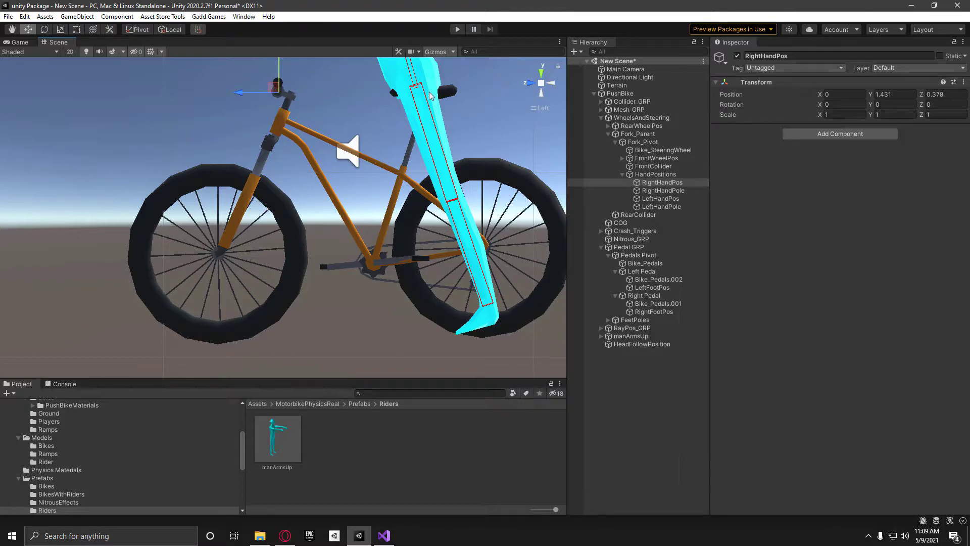
click(551, 84)
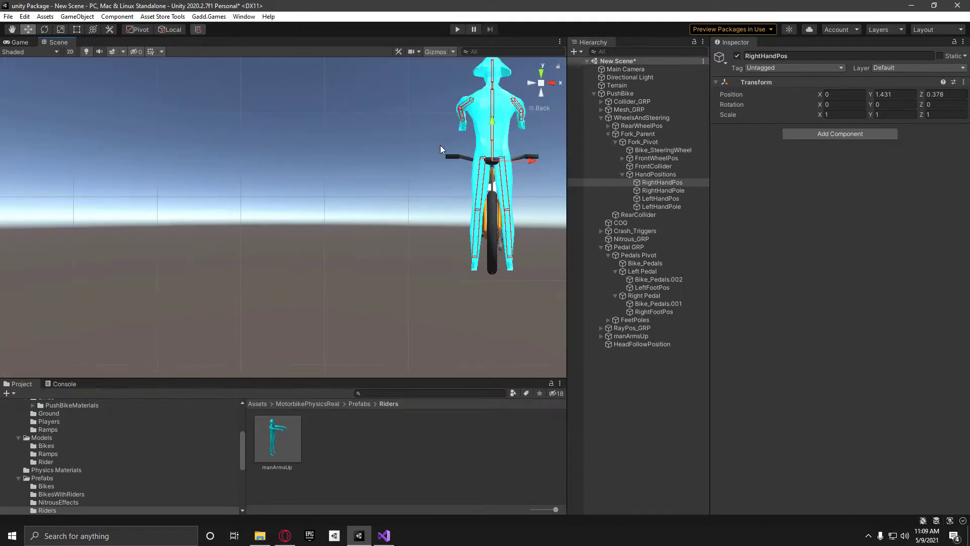
drag(536, 160, 577, 162)
Paste RightHandPos's position onto LeftHandPos with X negated to -0.49
click(738, 95)
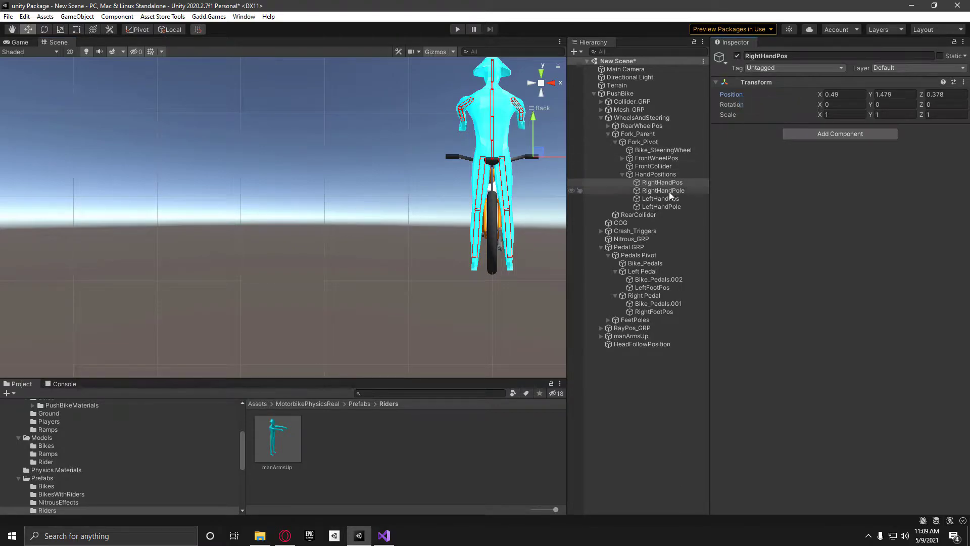
click(666, 198)
right_click(742, 92)
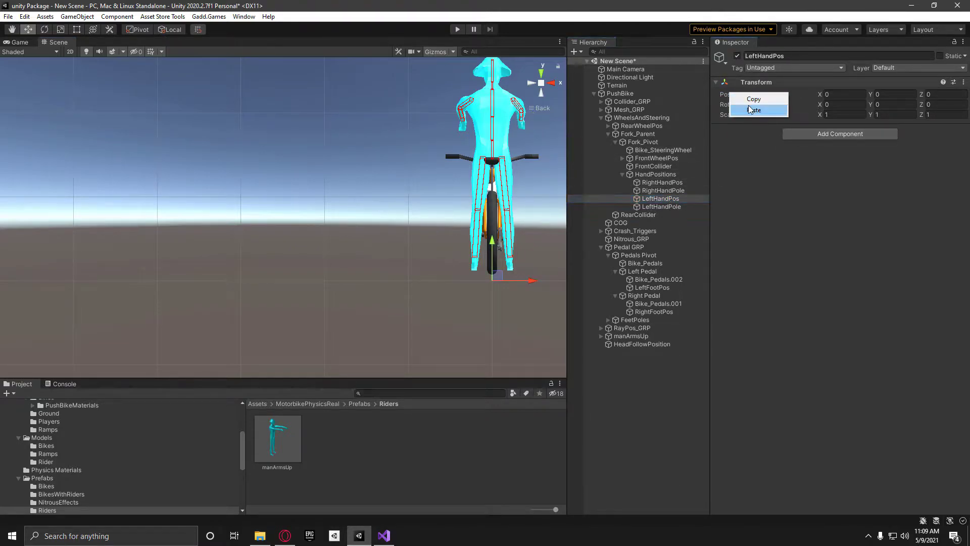
click(755, 110)
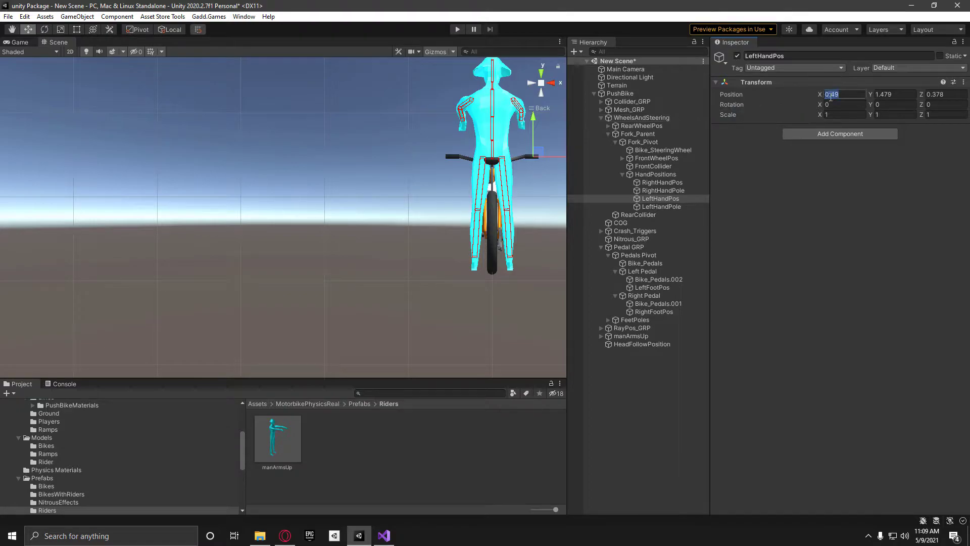
text(-)
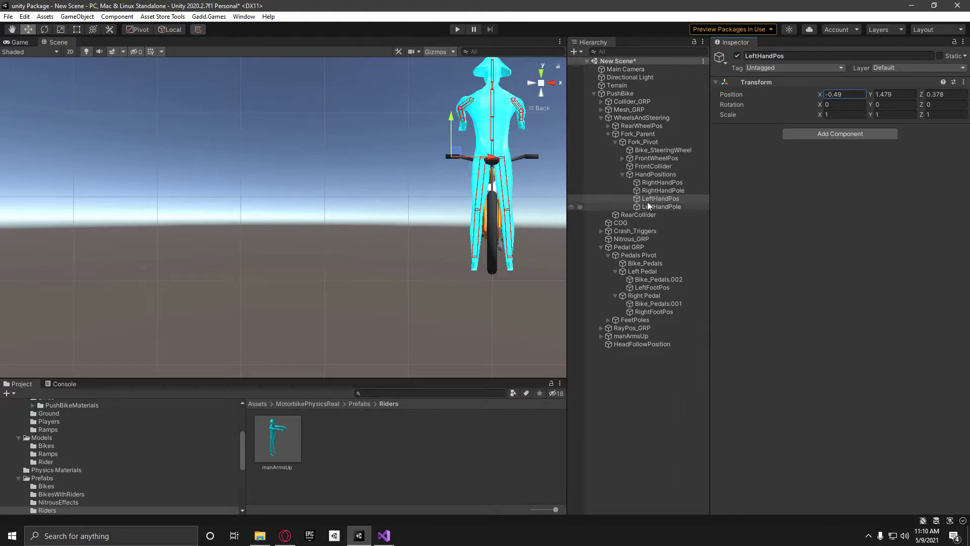
click(660, 206)
Place LeftHandPole up and out near the left hand, at -0.46, 1.32, 0.091
drag(499, 269, 458, 163)
click(529, 82)
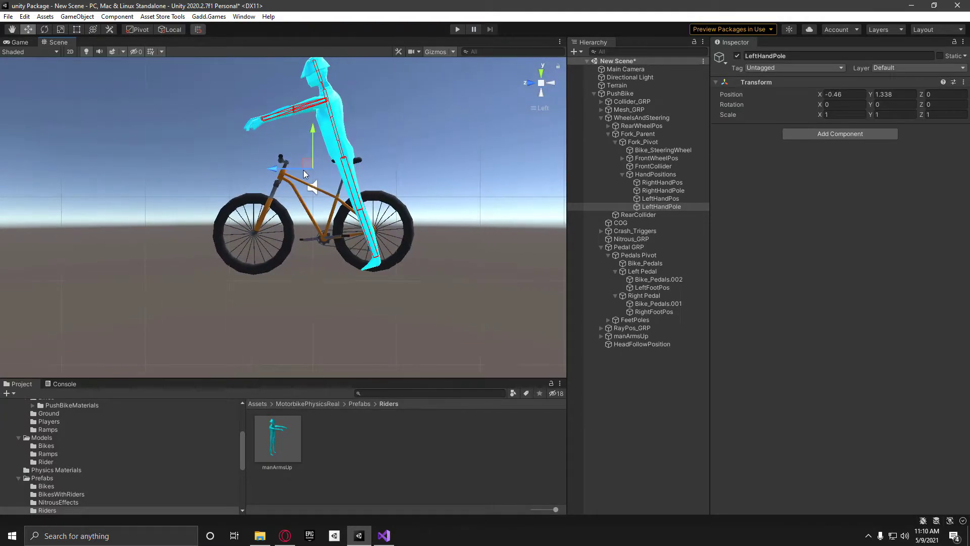
drag(311, 163, 301, 165)
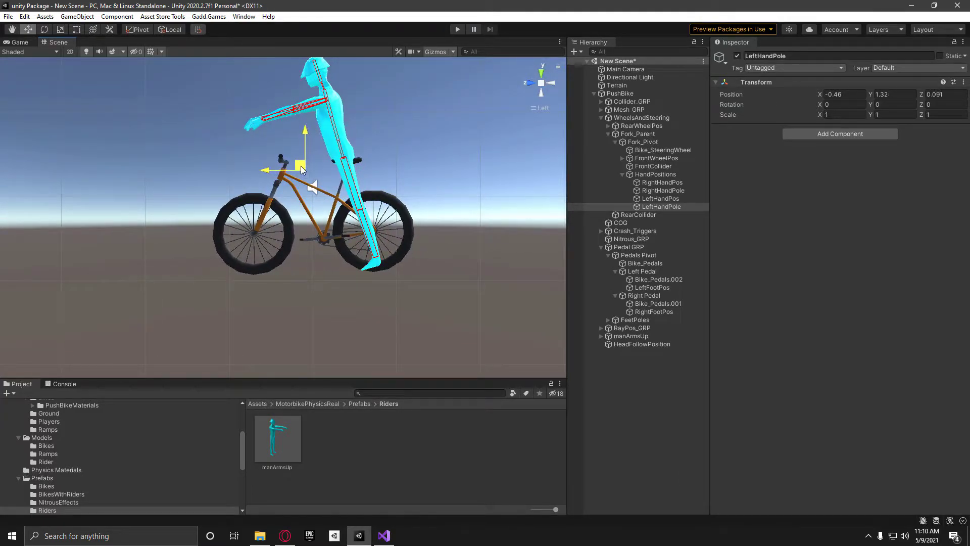
click(552, 82)
Copy LeftHandPole's position onto RightHandPole with X 0.46, then save the scene
click(646, 209)
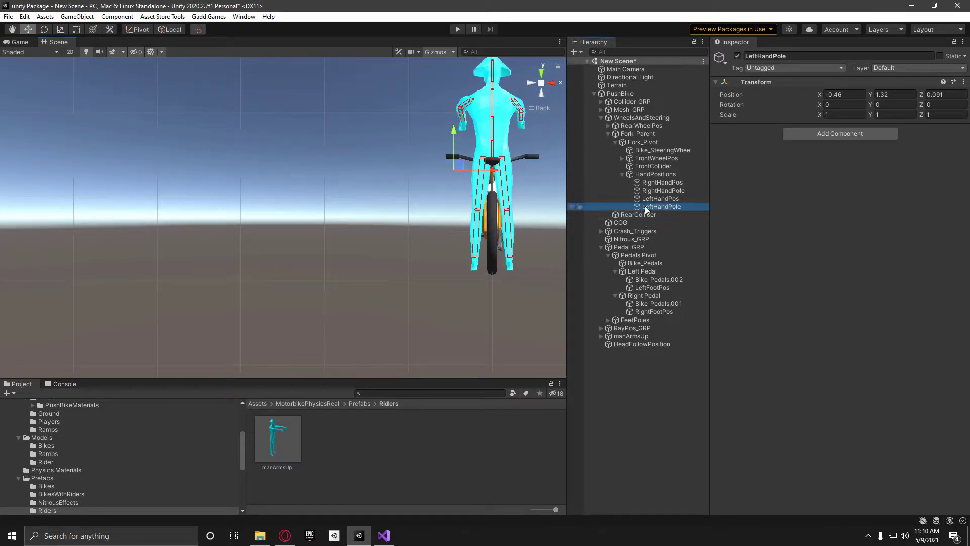
right_click(731, 96)
click(743, 100)
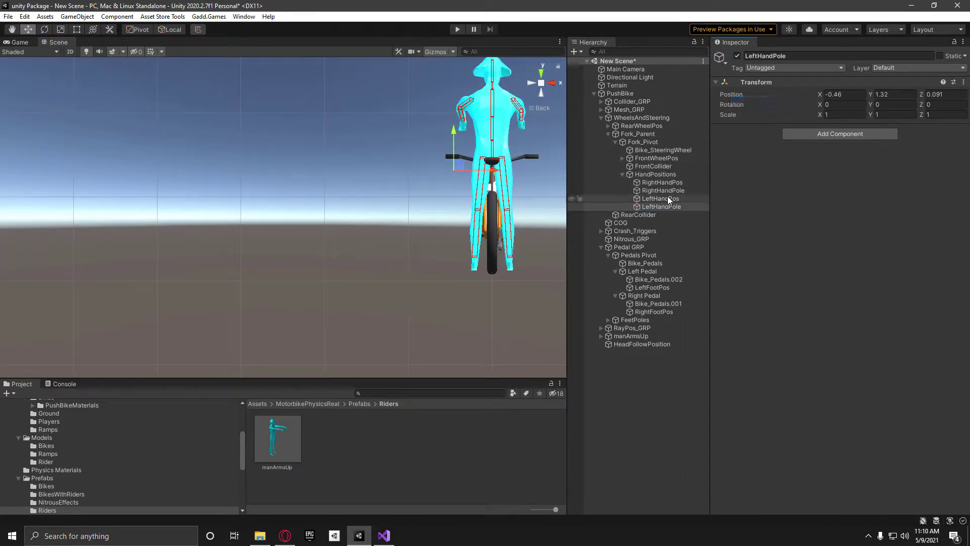
click(663, 191)
right_click(737, 95)
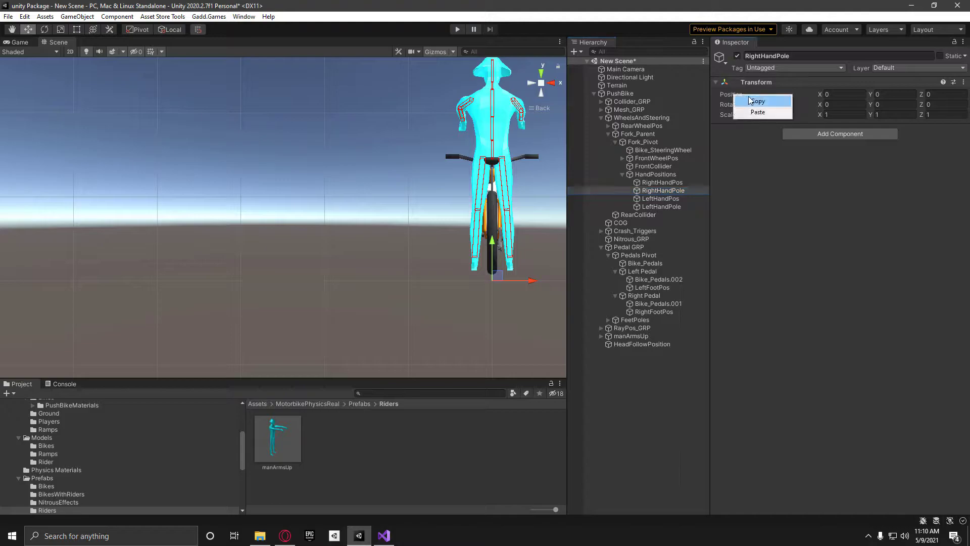
click(760, 112)
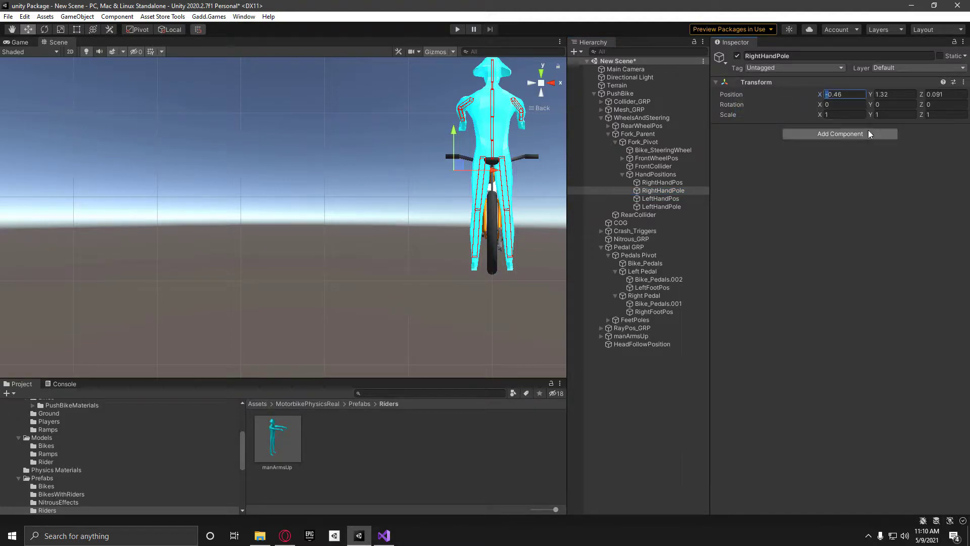
key(BackSpace)
key(ctrl+s)
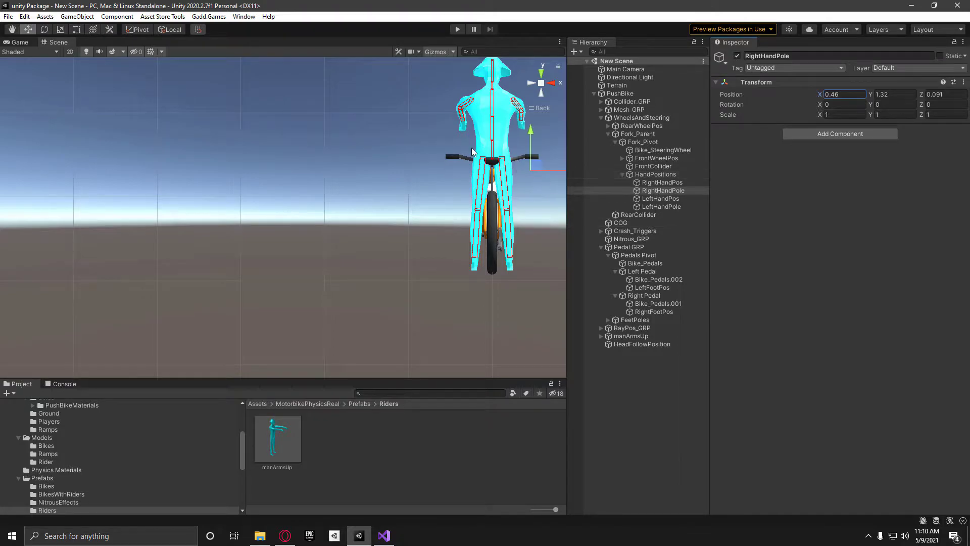
Collapse the fork groups and move RightFootPos onto the right pedal
click(623, 174)
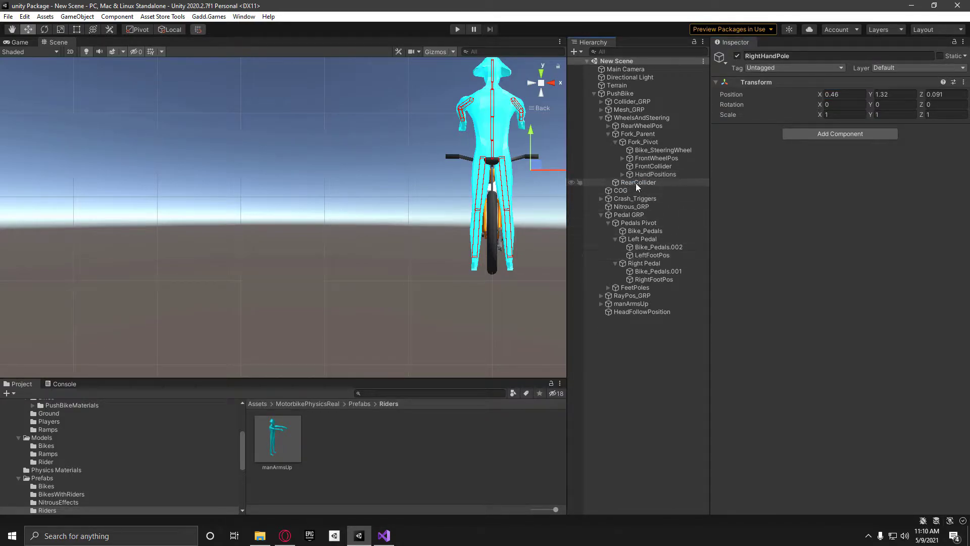
click(615, 142)
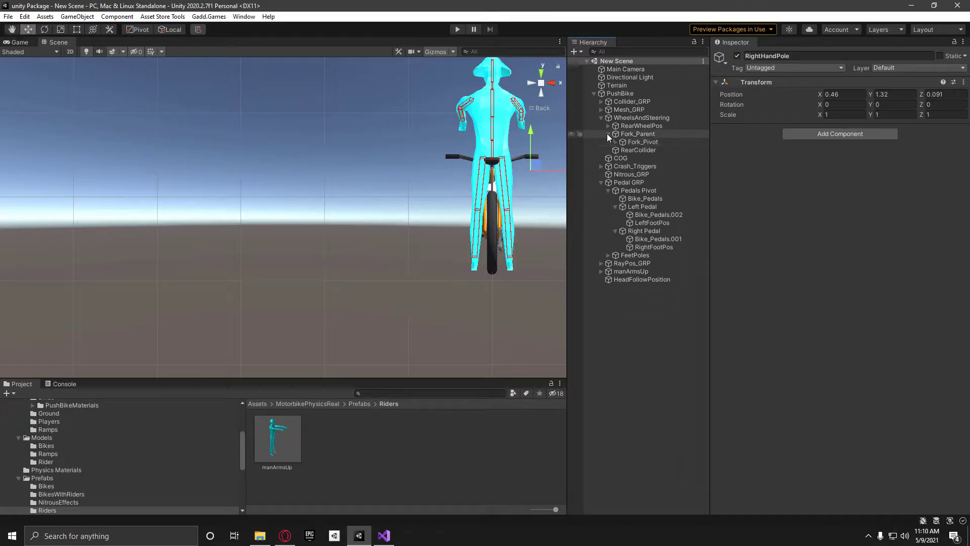
click(609, 134)
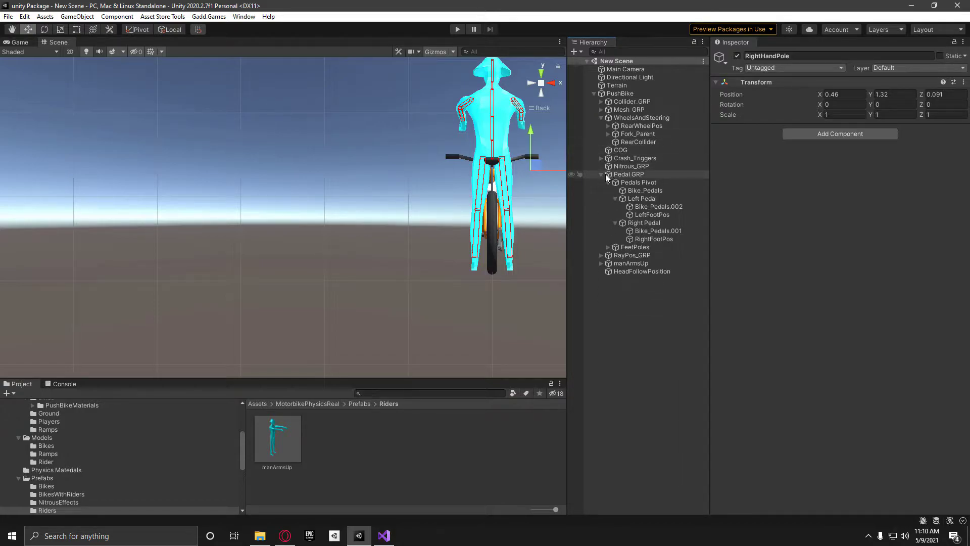
click(652, 238)
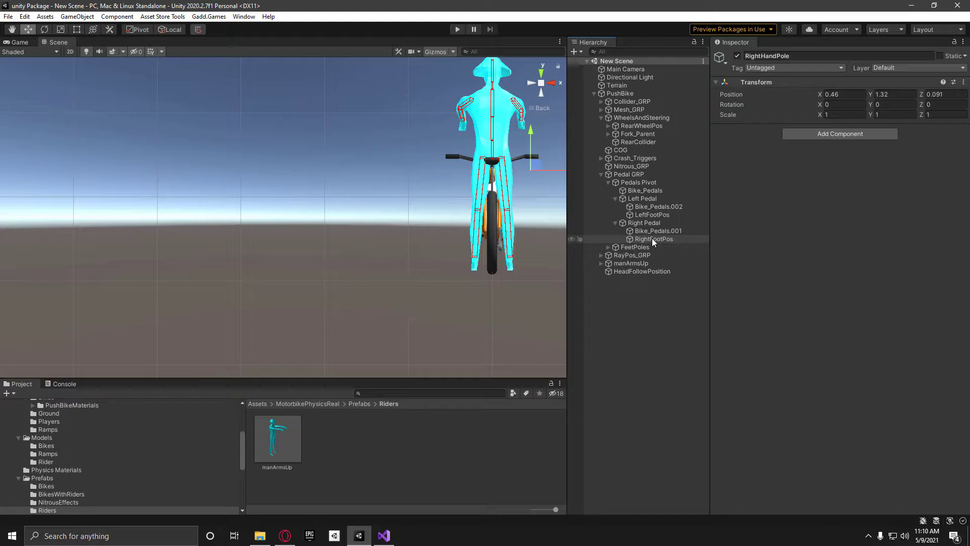
drag(502, 274, 516, 226)
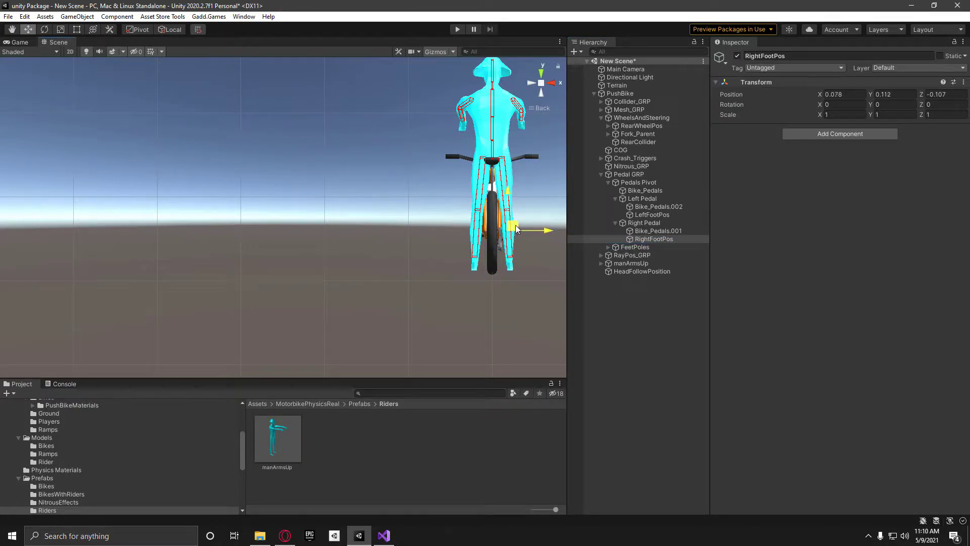
click(552, 83)
drag(294, 229, 302, 231)
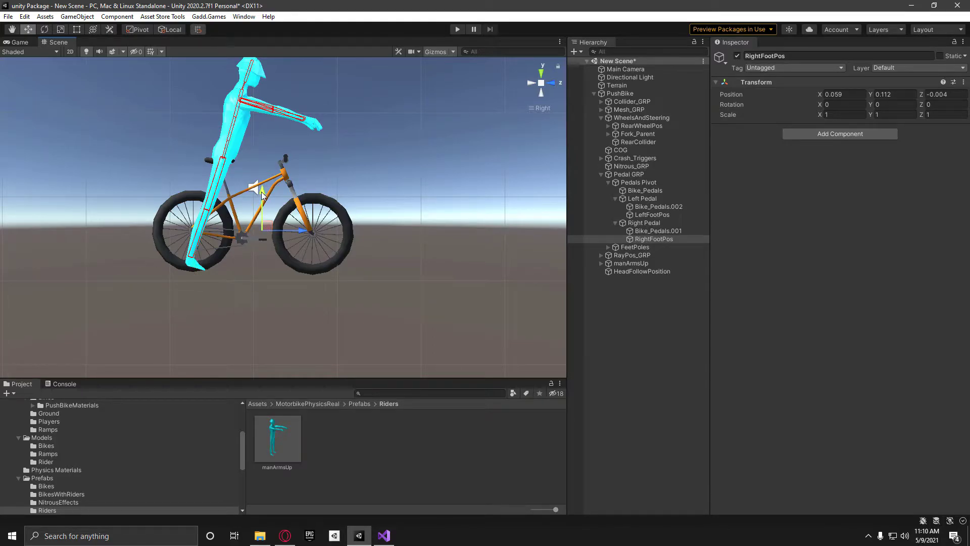
drag(264, 197, 264, 197)
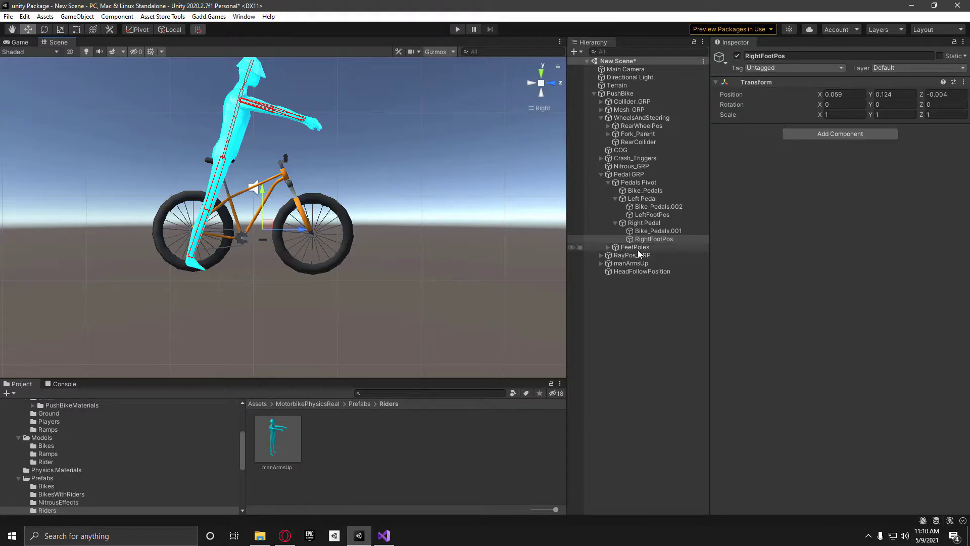
Move LeftFootPos onto the left pedal at -0.081, 0.13, -0.022 and save
click(551, 83)
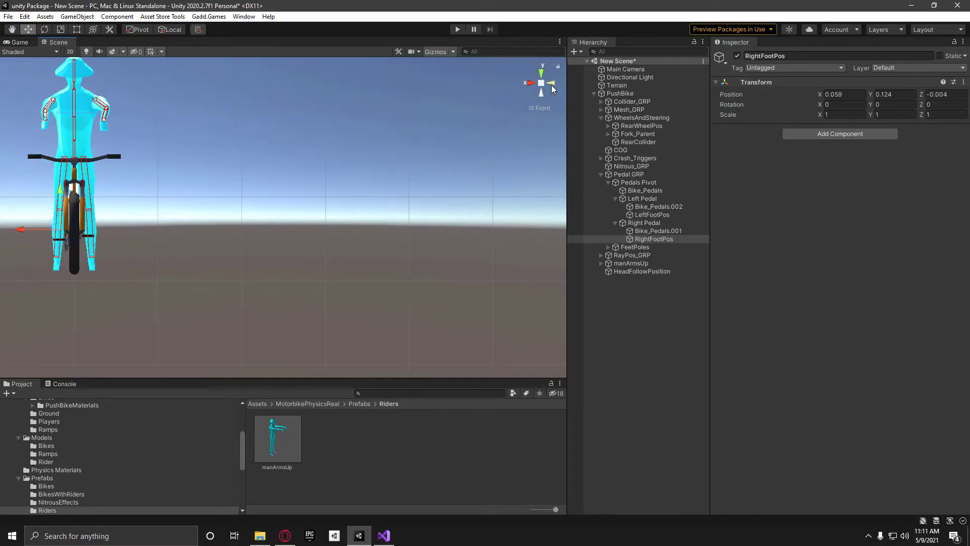
click(550, 85)
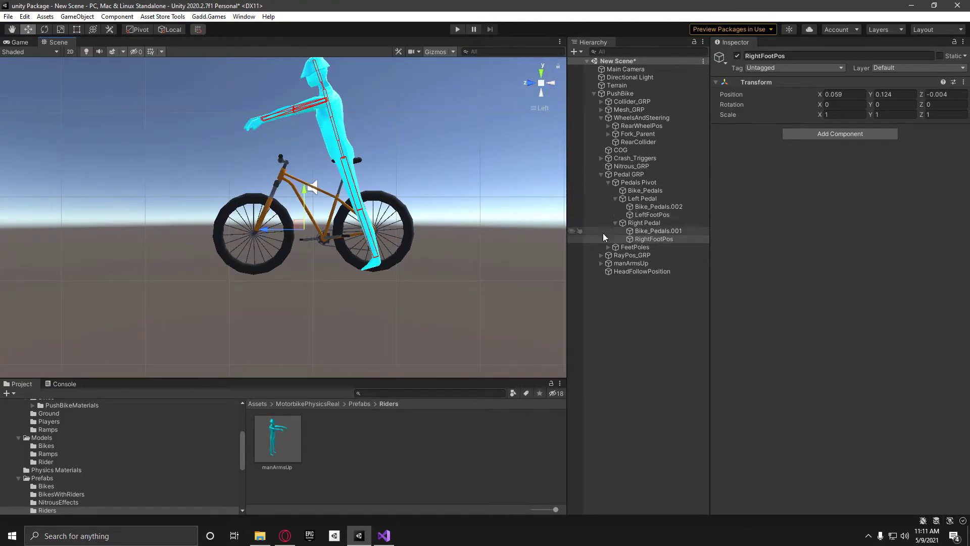
click(652, 215)
drag(304, 275, 337, 221)
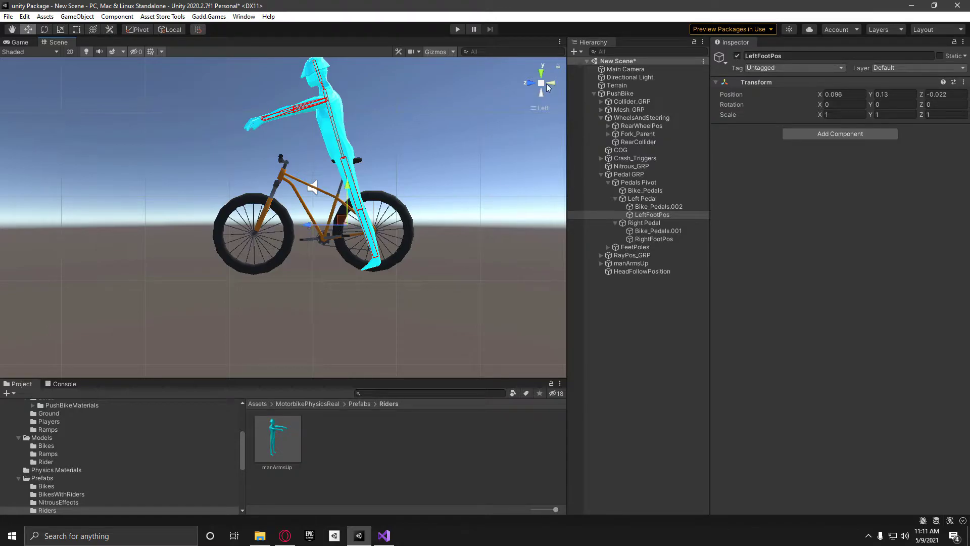
click(549, 84)
drag(531, 226, 519, 226)
key(ctrl+s)
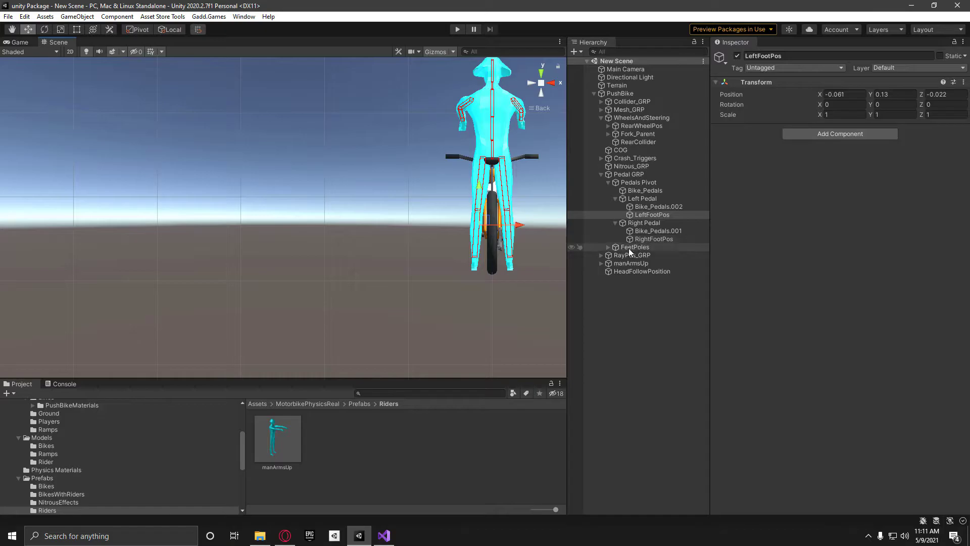
Place RightFootPole in front of the rider's knee at 0.272, 0.914, 0.291
click(608, 247)
click(643, 255)
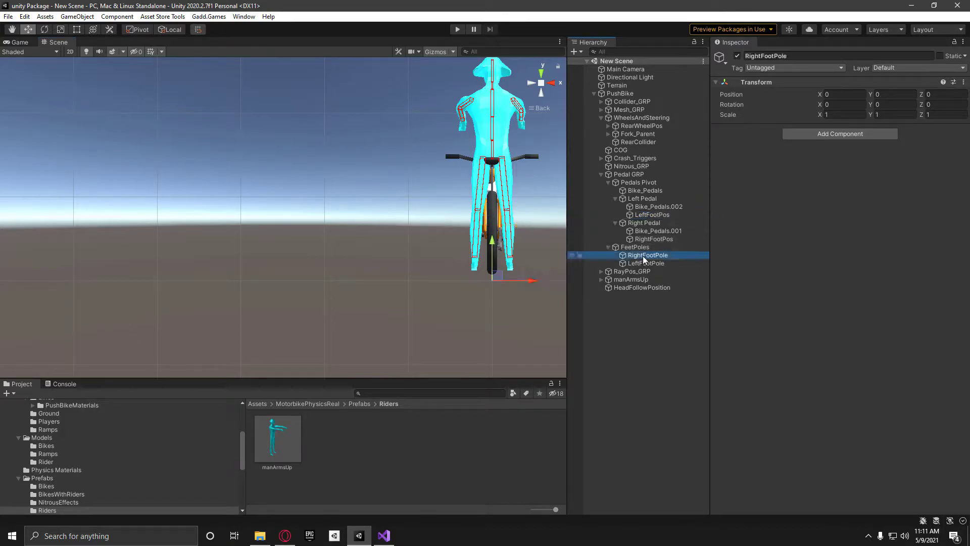
drag(507, 273, 523, 198)
click(551, 83)
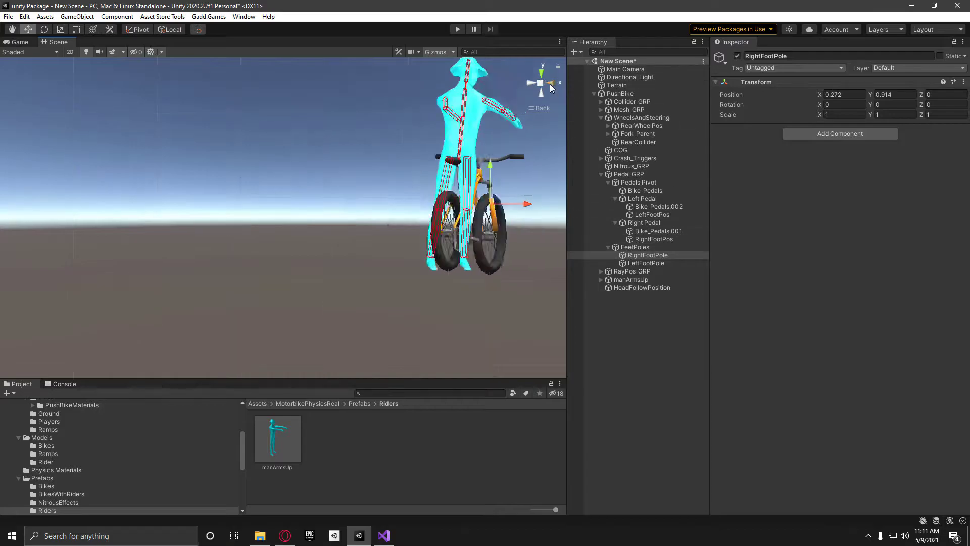
drag(297, 205, 322, 207)
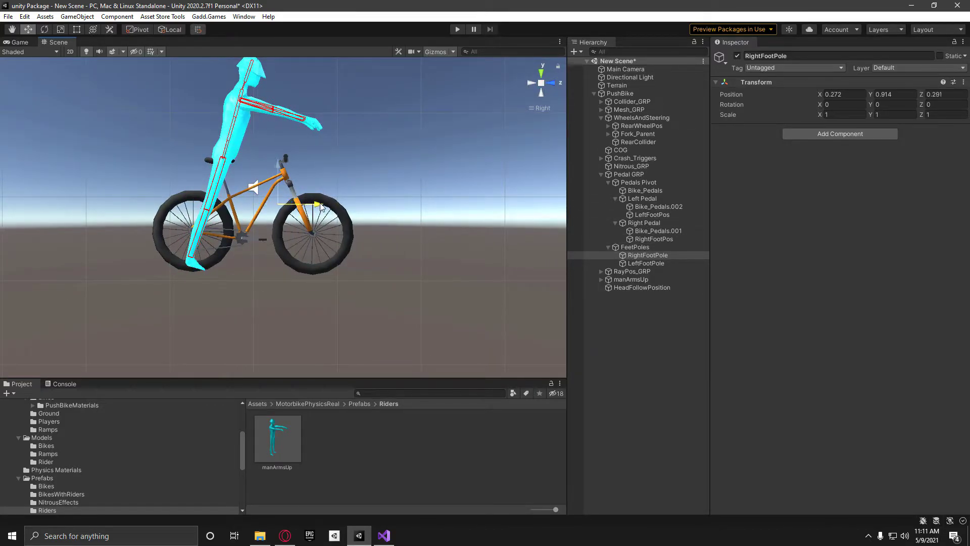
click(529, 83)
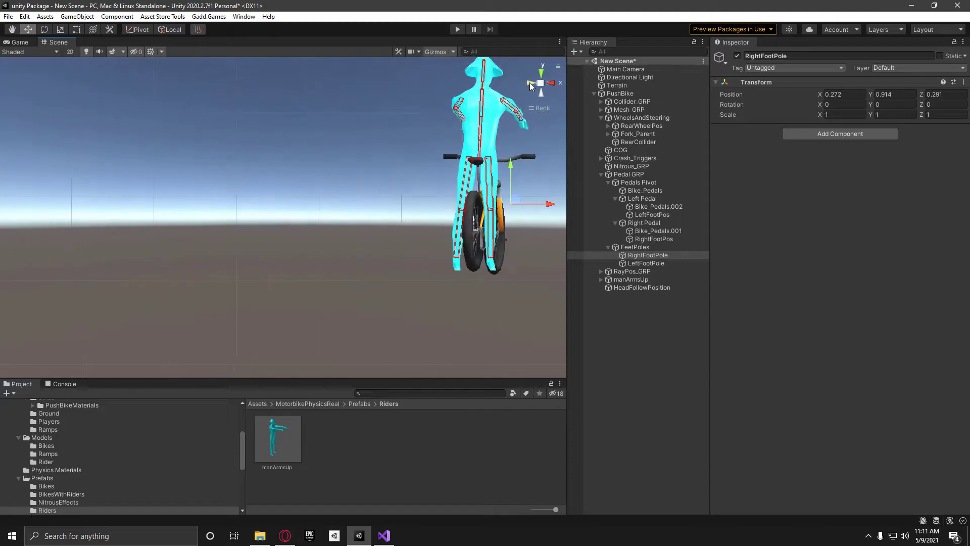
Copy RightFootPole's position onto LeftFootPole and set its X to -0.272
click(641, 255)
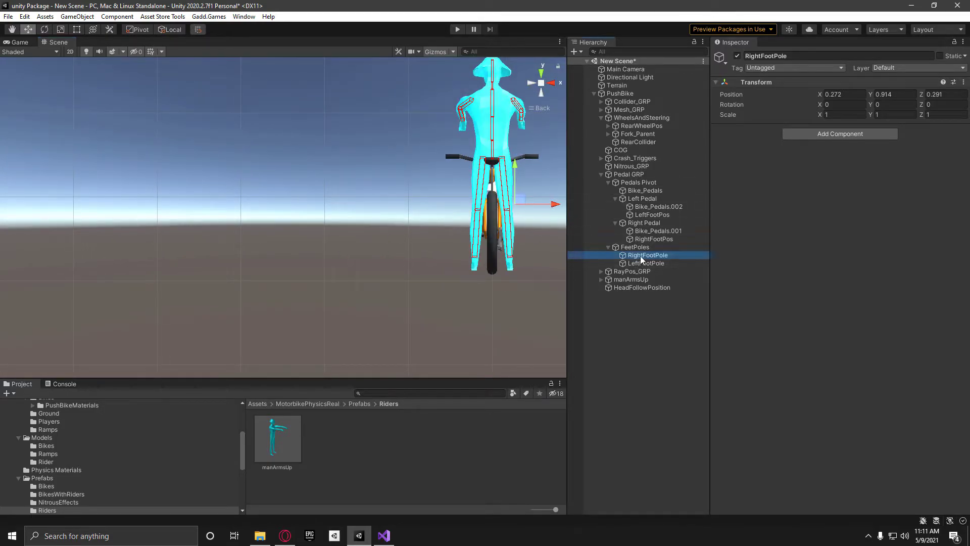
right_click(731, 94)
click(769, 95)
click(639, 263)
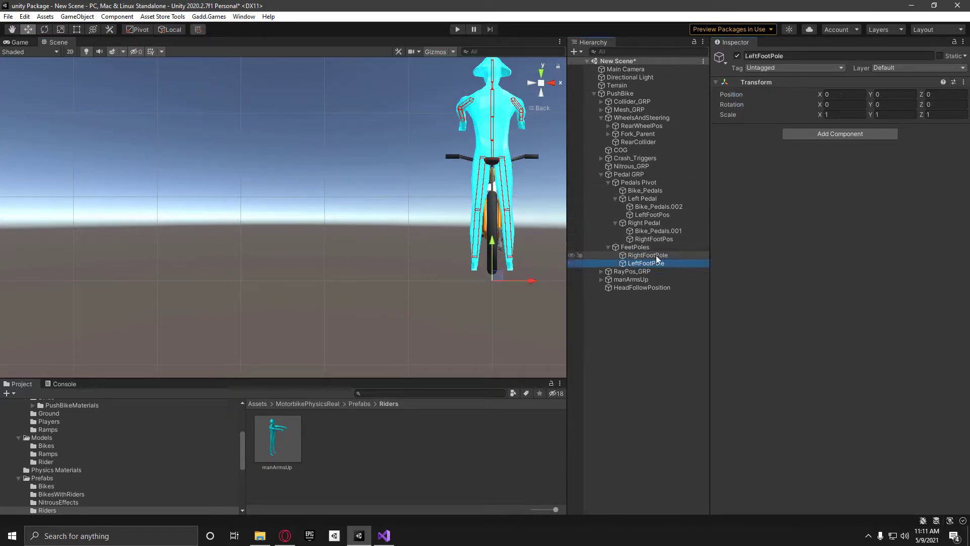
right_click(732, 94)
click(764, 111)
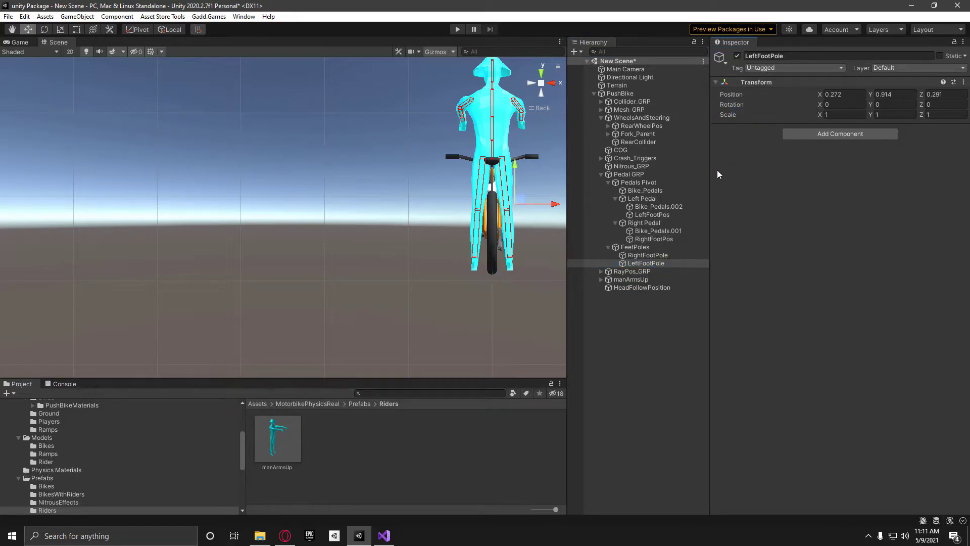
double_click(830, 95)
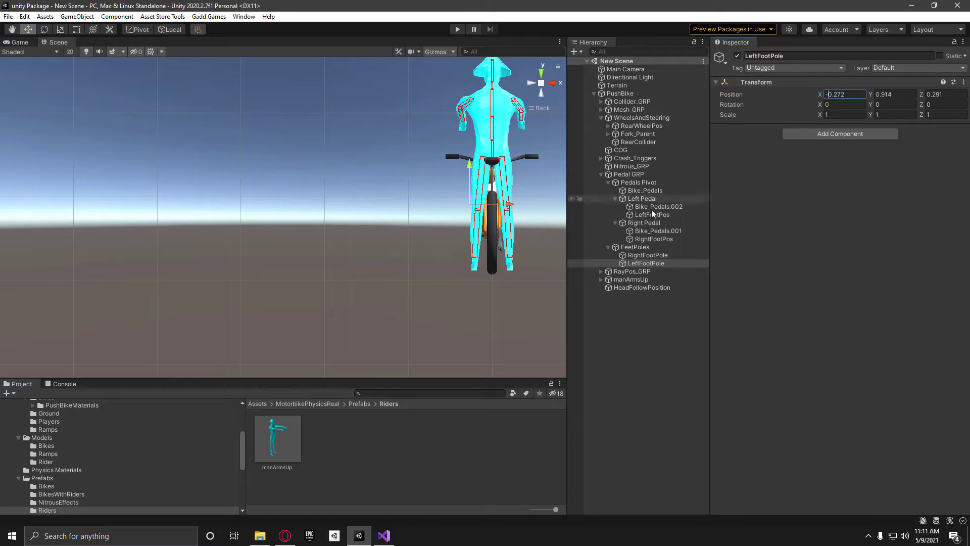
click(640, 287)
In the Right view, raise HeadFollowPosition to just above the rider's head (0, 1.698, 0.063)
scroll(516, 108, down, 2)
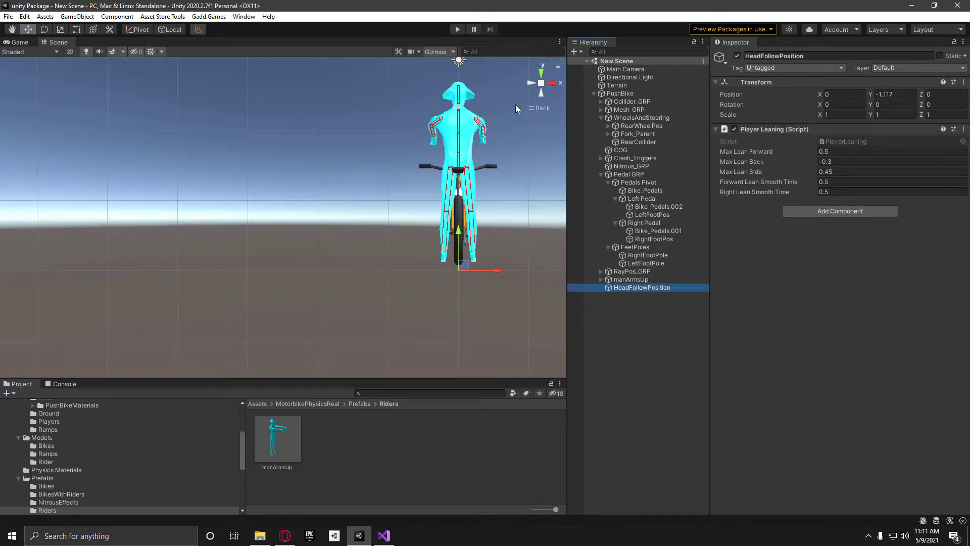
click(552, 84)
drag(272, 256, 275, 97)
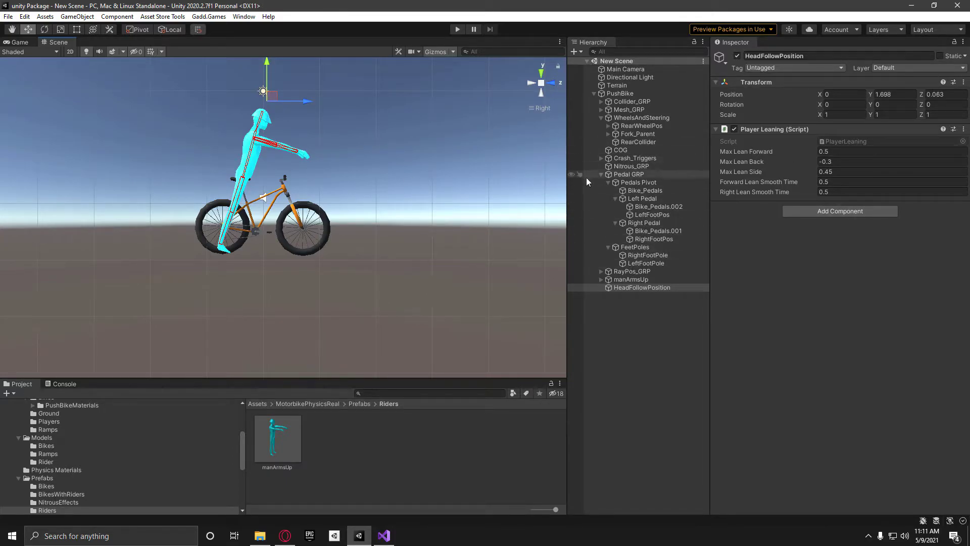
Place HeadFollowPosition directly above manArmsUp in the hierarchy and expand the rider's Armature
drag(623, 288, 626, 282)
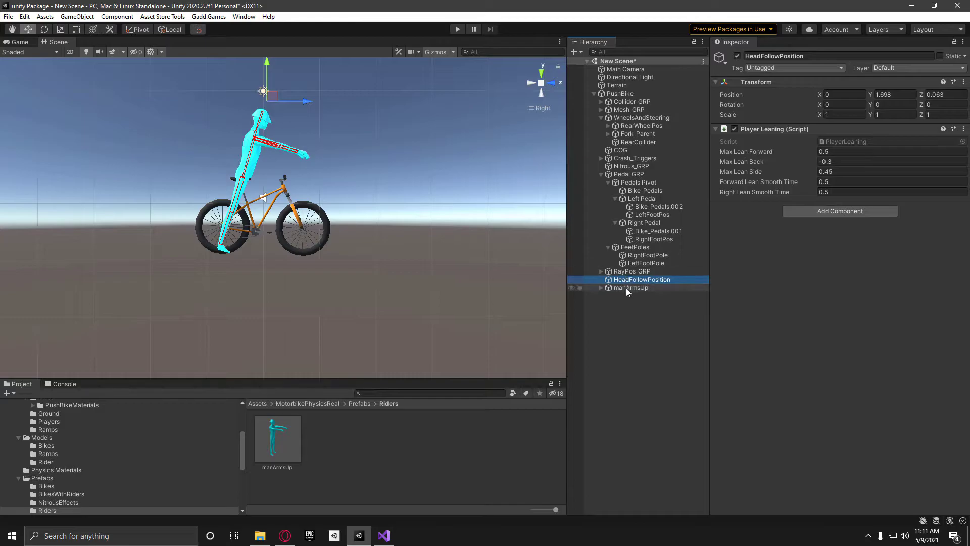
click(600, 287)
click(608, 296)
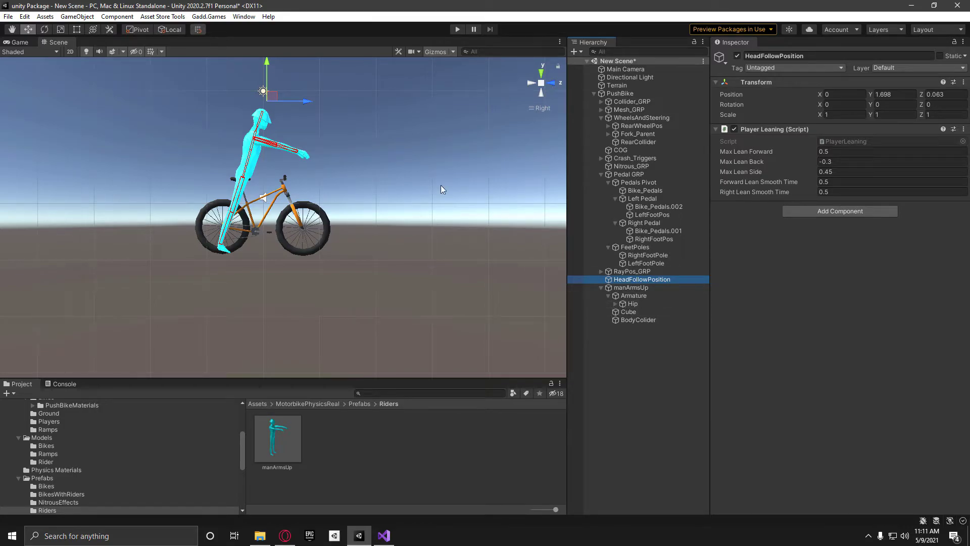
Set the head_end bone's IK Target to HeadFollowPosition, via Hip, belly, chest, neck and head, and save
click(615, 304)
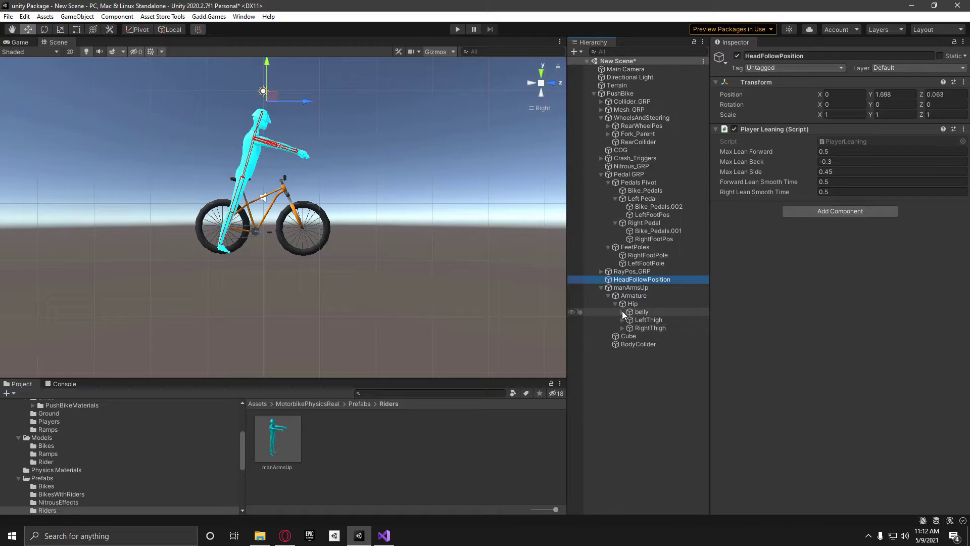
click(622, 312)
click(628, 319)
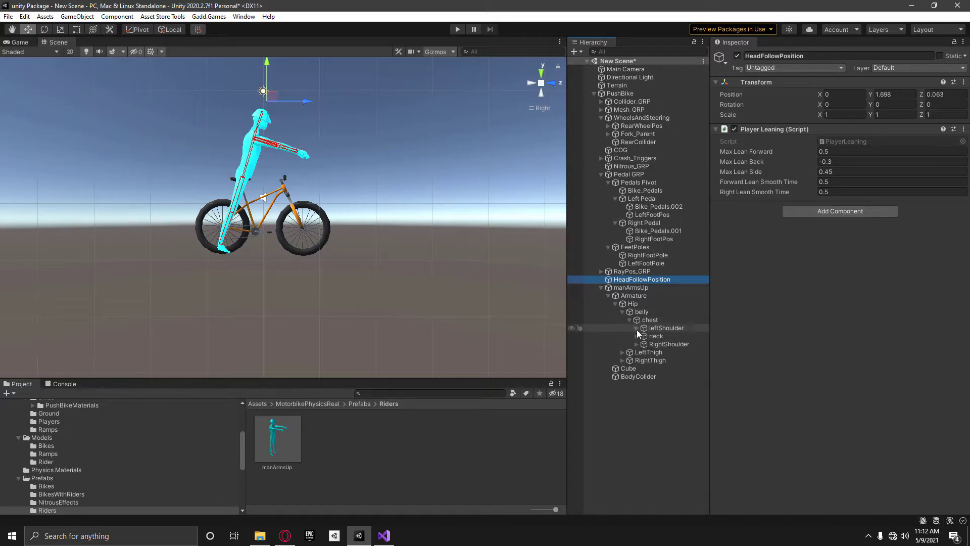
click(636, 336)
click(645, 344)
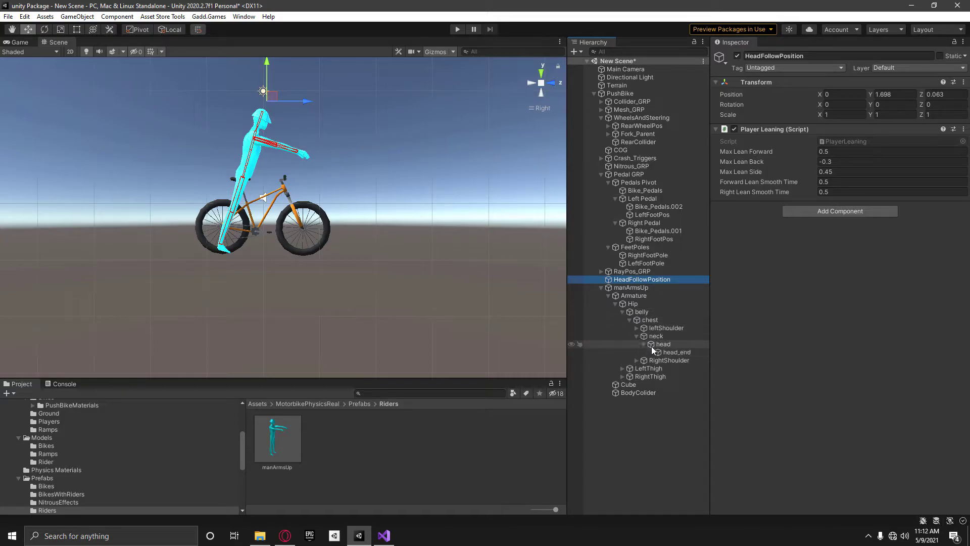
click(656, 351)
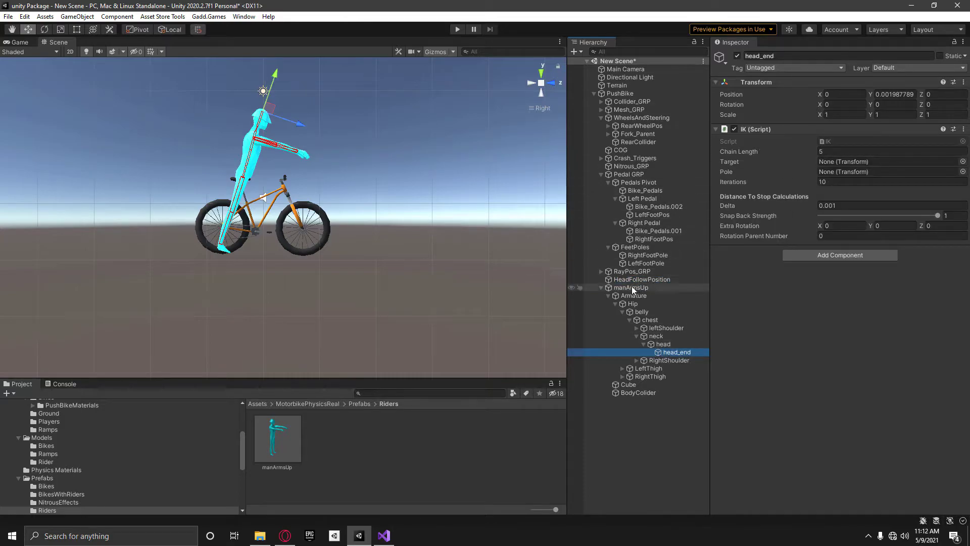
drag(635, 279, 874, 161)
key(ctrl+s)
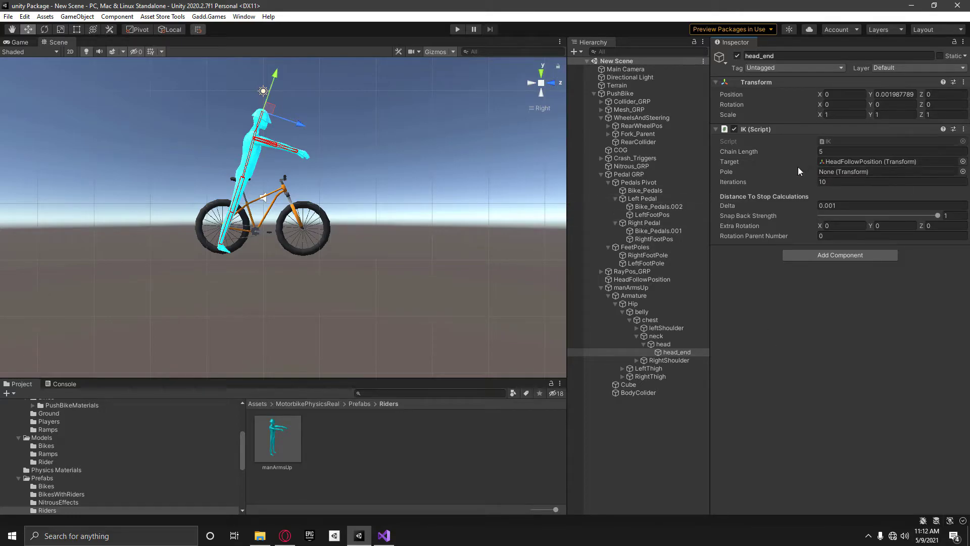
Give the RightHand bone IK Target RightHandPos and Pole RightHandPole
click(637, 360)
click(643, 369)
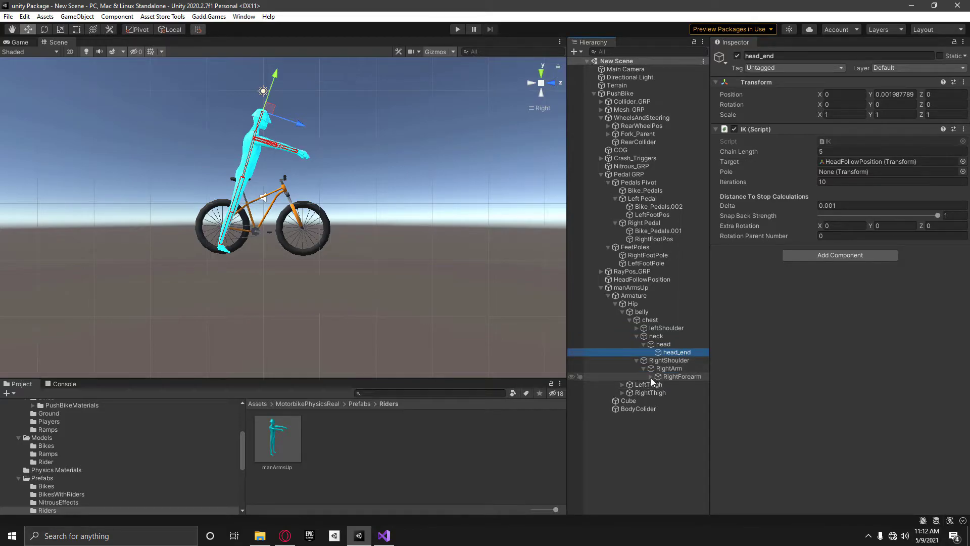
click(650, 377)
click(681, 385)
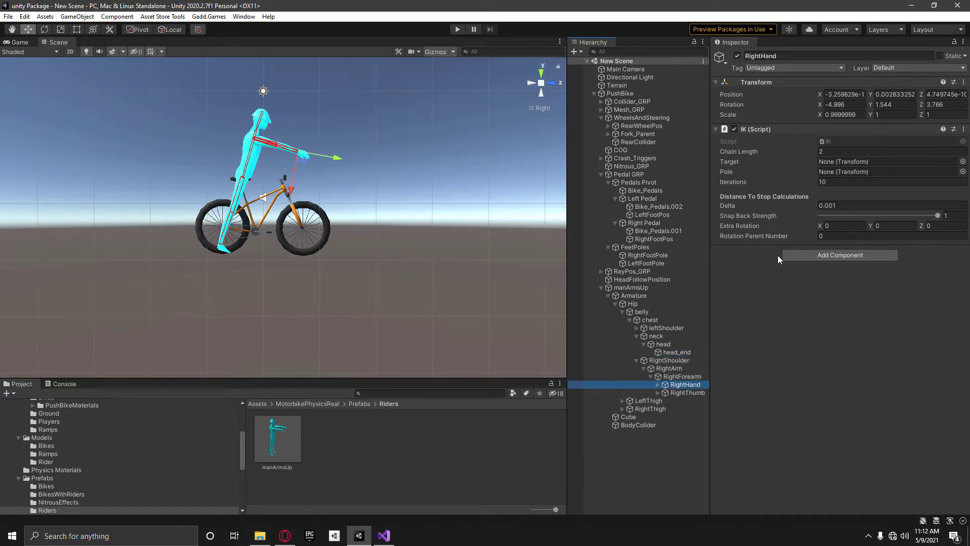
click(608, 135)
click(615, 142)
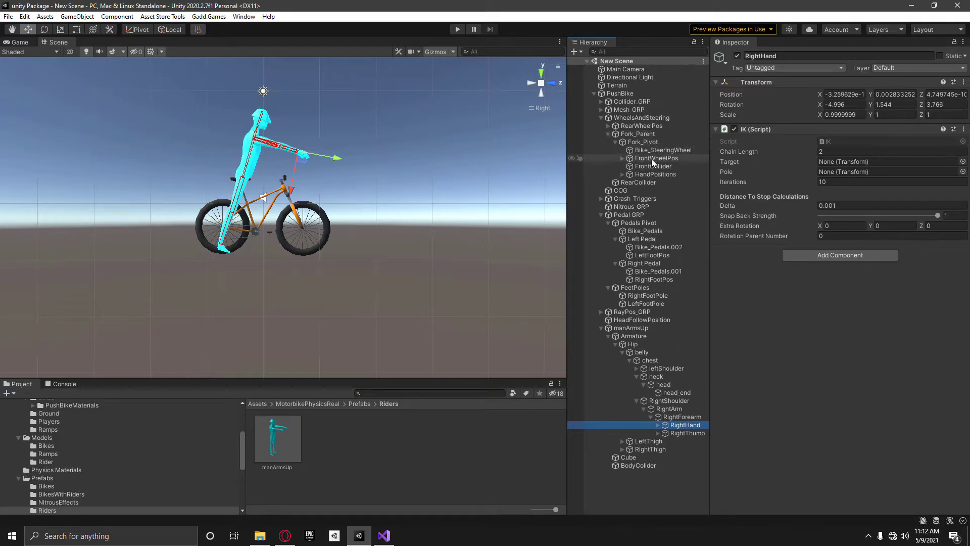
click(622, 174)
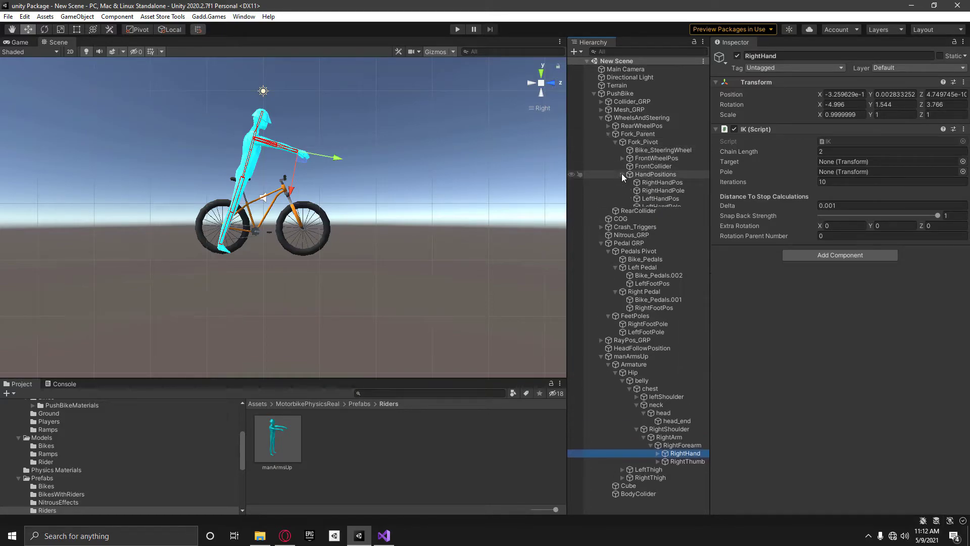
drag(661, 183, 824, 162)
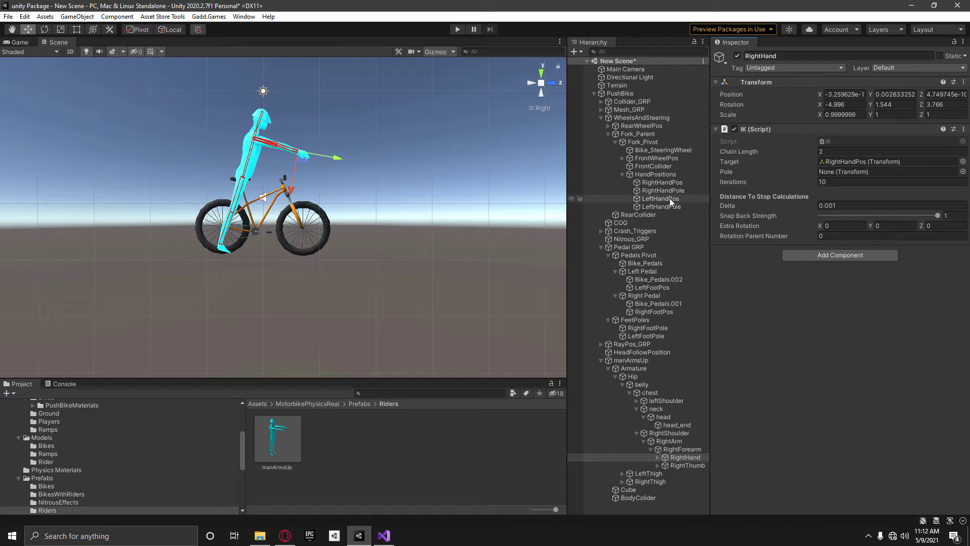
drag(671, 188, 848, 170)
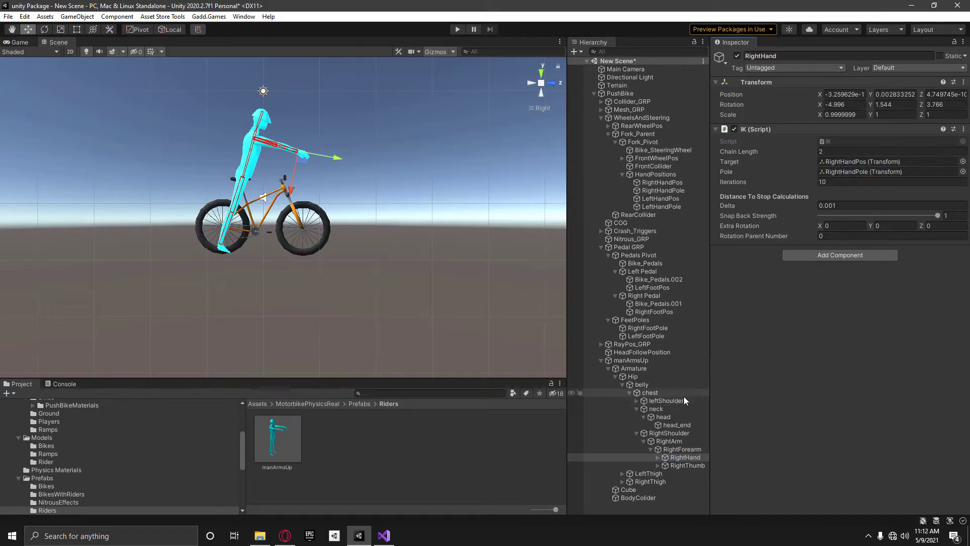
Give the LeftHand bone IK Target LeftHandPos and Pole LeftHandPole
alt+click(637, 402)
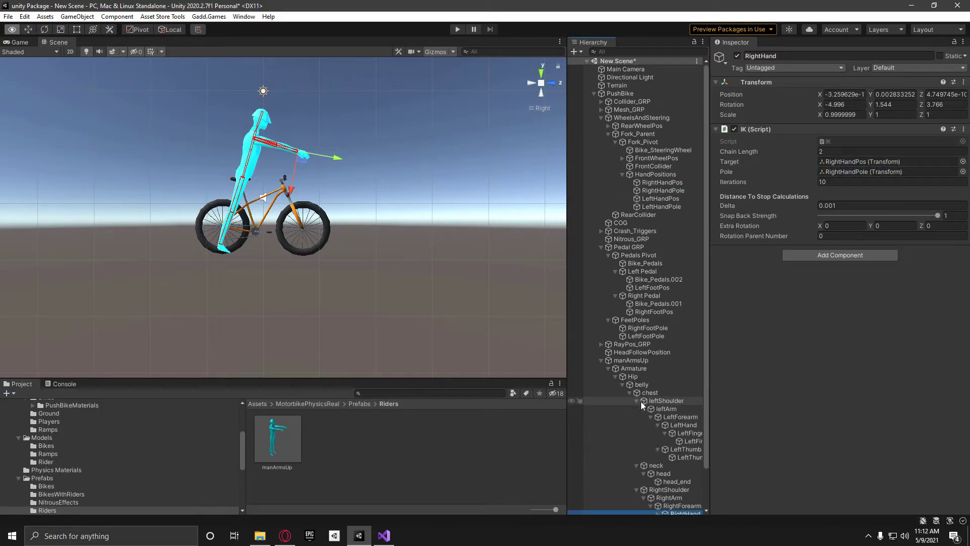
click(683, 425)
drag(655, 199, 859, 162)
drag(670, 208, 869, 172)
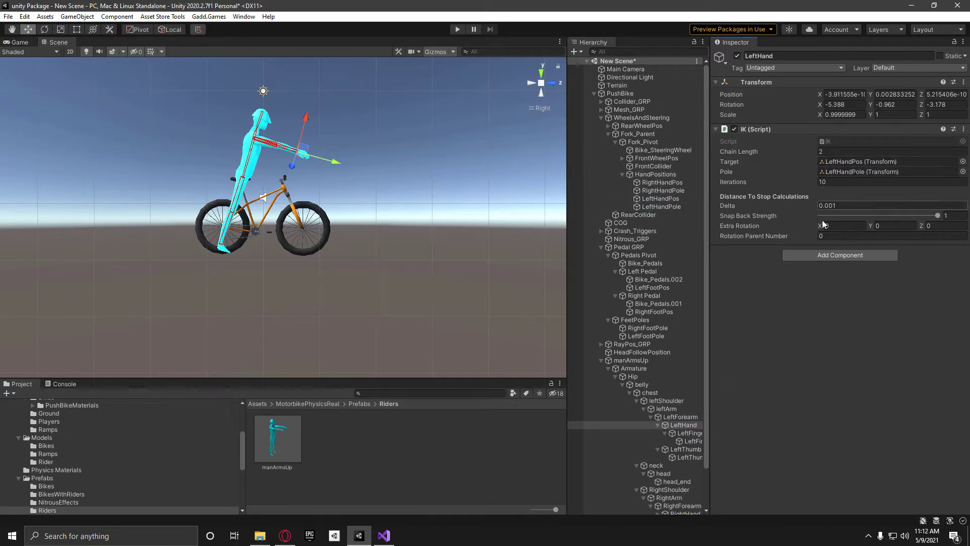
Collapse the chest, belly, Fork_Parent and WheelsAndSteering branches in the Hierarchy
click(629, 393)
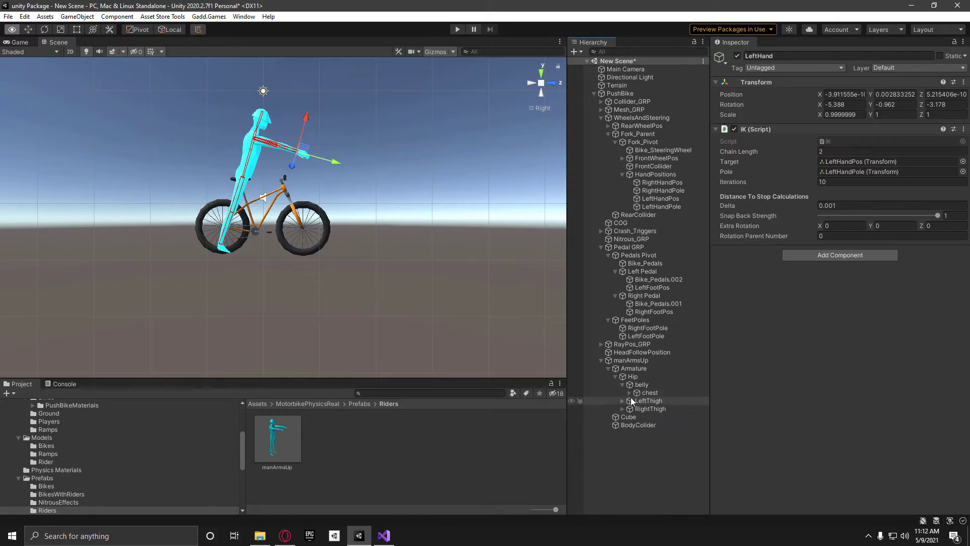
click(623, 384)
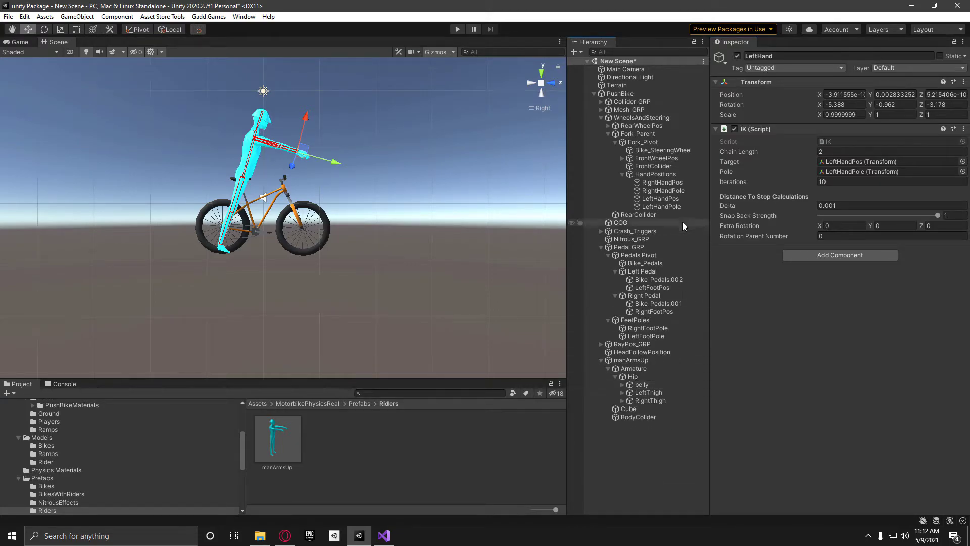
click(608, 134)
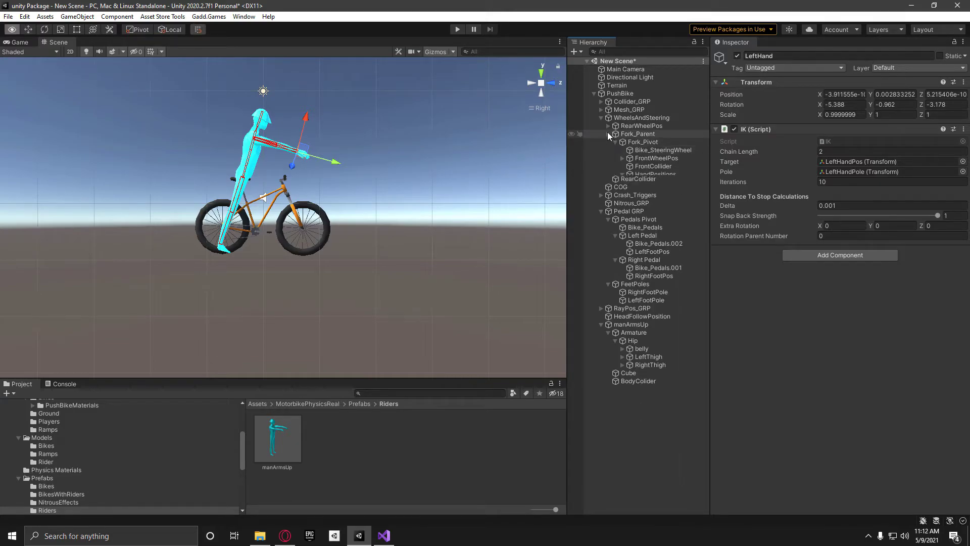
click(601, 117)
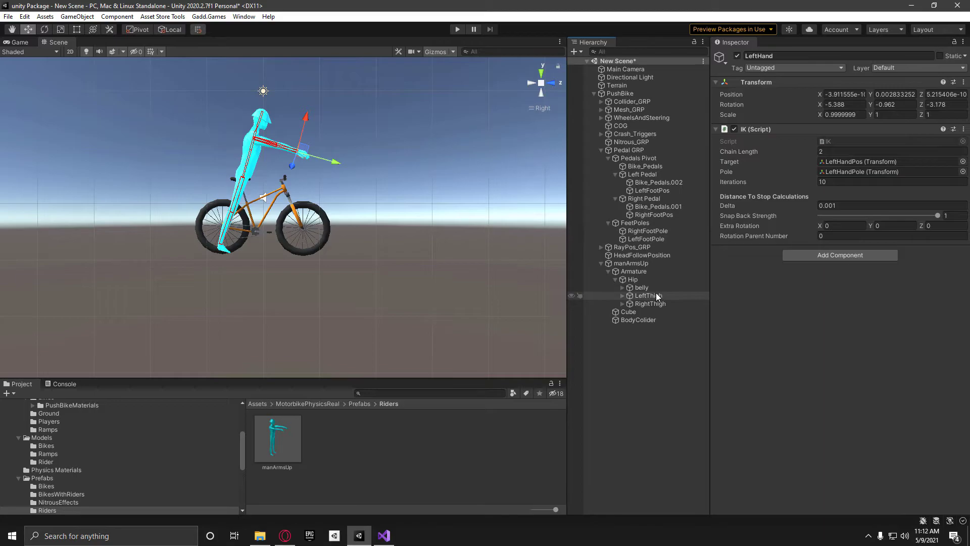
Give the LeftFoot bone IK Target LeftFootPos and Pole LeftFootPole
click(623, 296)
click(629, 304)
click(637, 312)
click(644, 320)
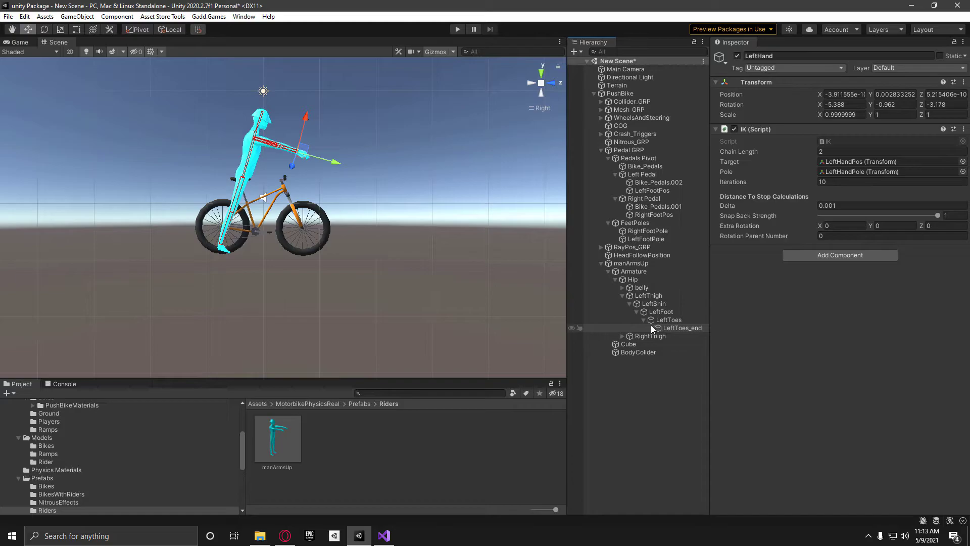
click(659, 312)
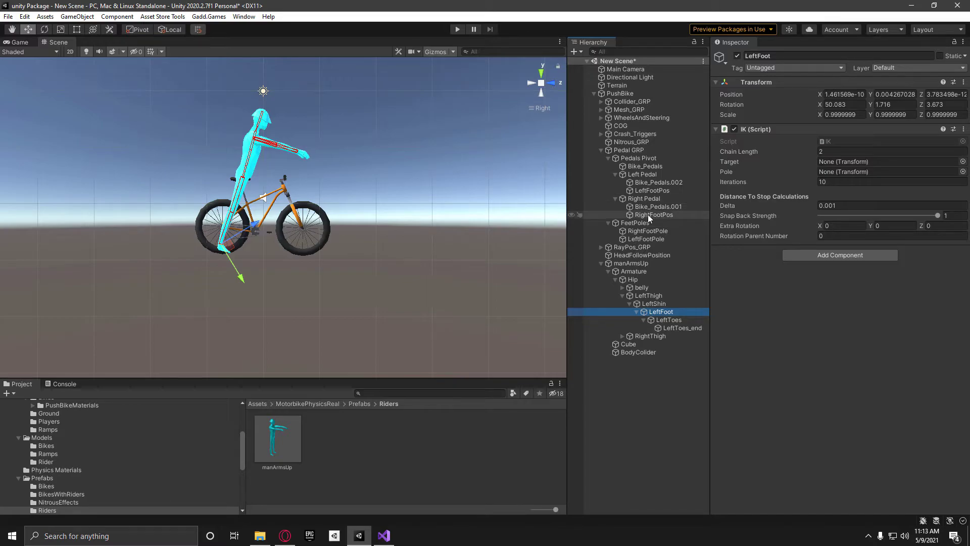
drag(647, 190, 864, 162)
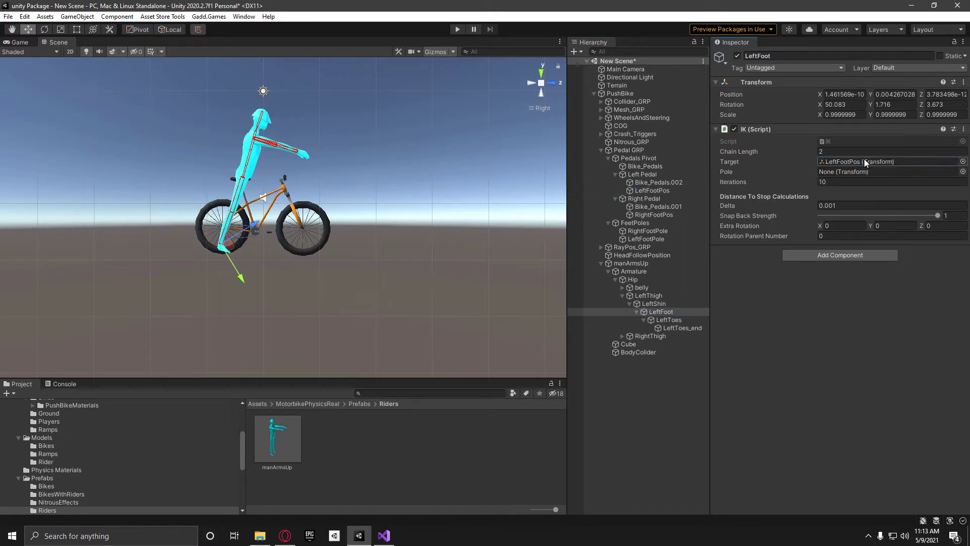
drag(647, 239, 853, 173)
Give the RightFoot bone IK Target RightFootPos and Pole RightFootPole
click(621, 336)
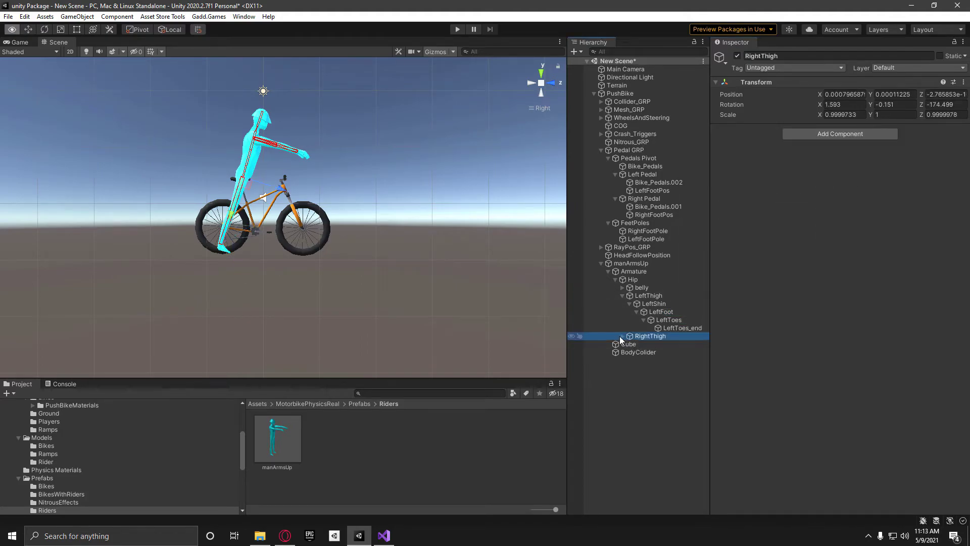
alt+click(619, 335)
click(665, 353)
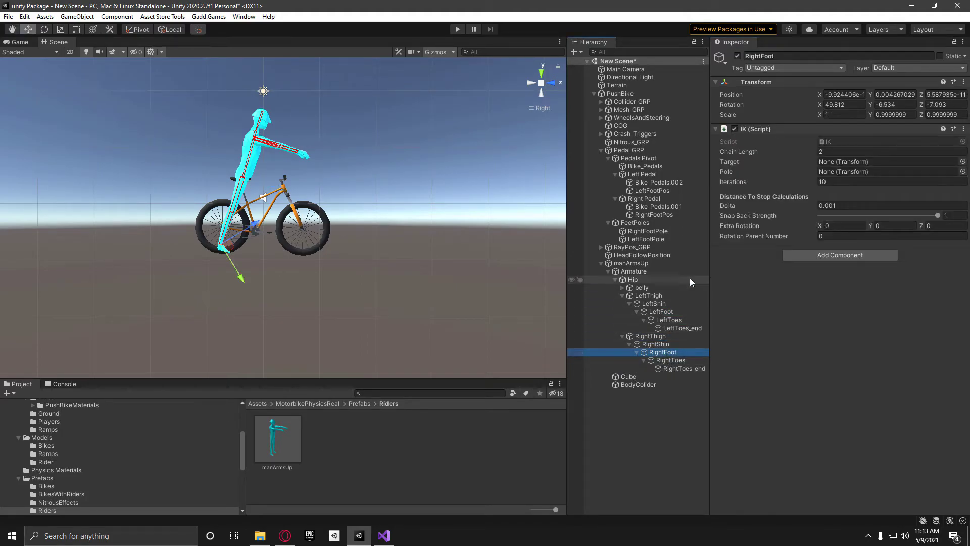
drag(649, 231, 859, 172)
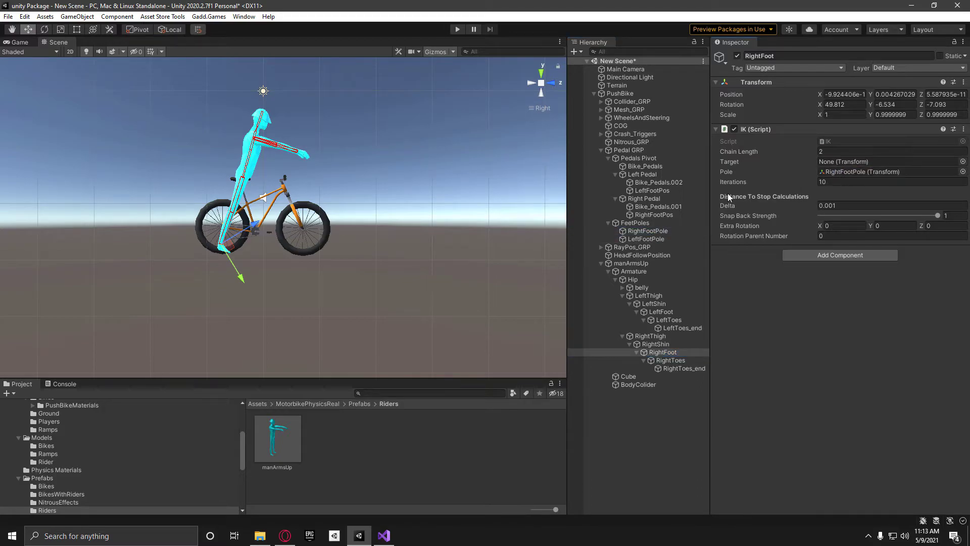
drag(652, 215, 865, 170)
drag(652, 214, 850, 162)
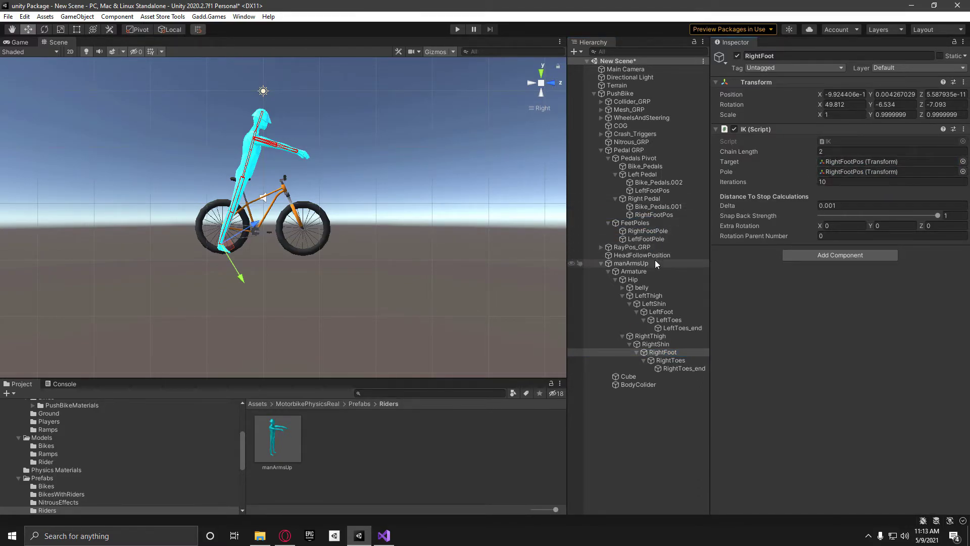
drag(651, 233, 859, 173)
Save the scene and set PushBike's Ground Angle Layer Mask to Everything
key(ctrl+s)
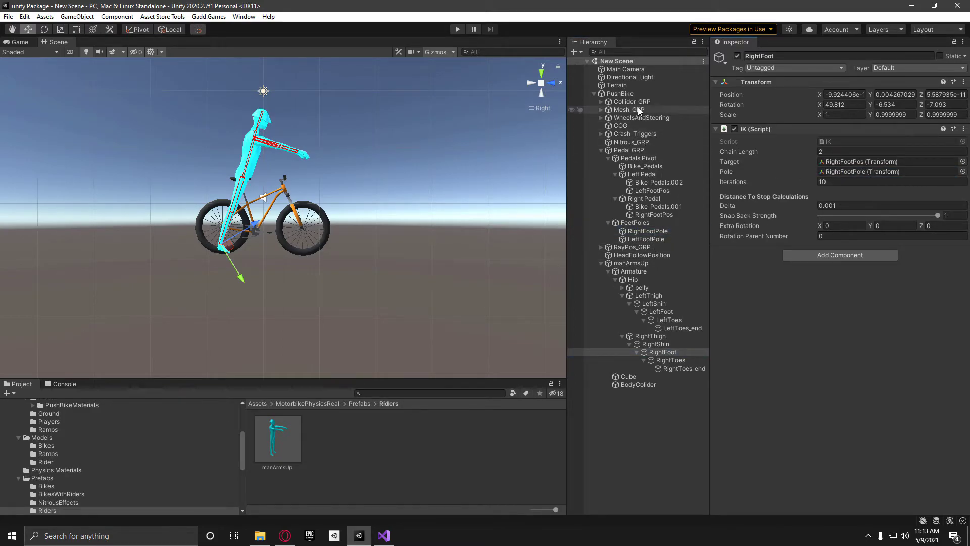
click(630, 84)
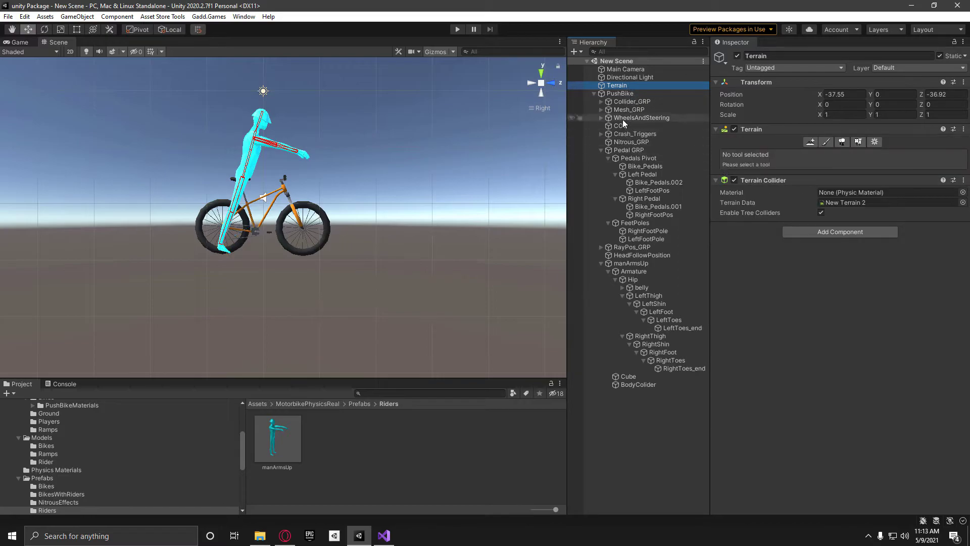
click(610, 94)
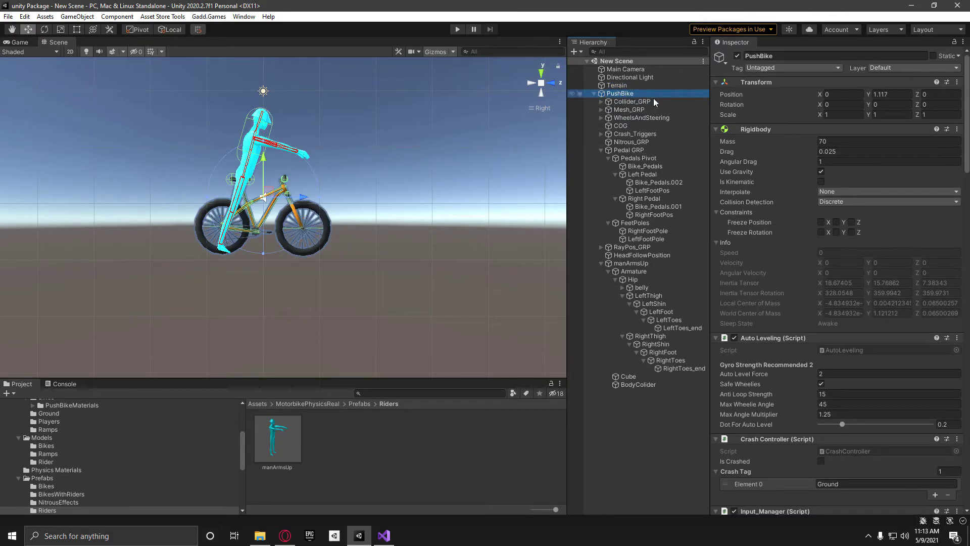
scroll(809, 338, down, 20)
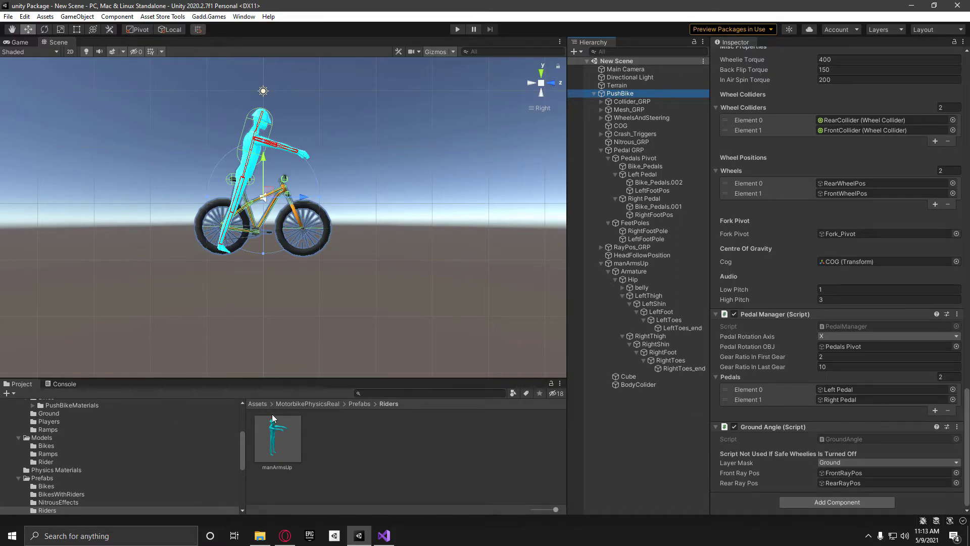
click(858, 394)
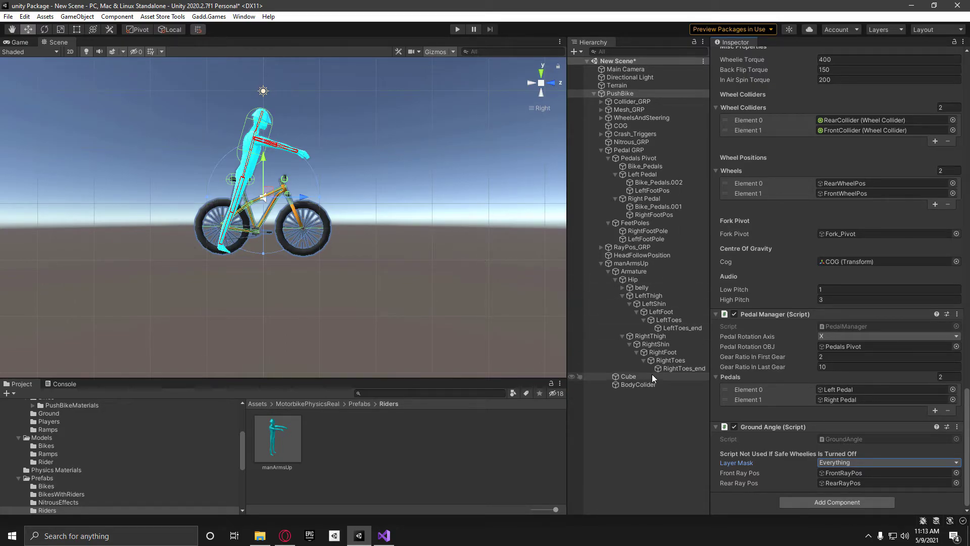
Set Main Camera's Third Person Camera Look At to PushBike and enter Play mode
click(648, 449)
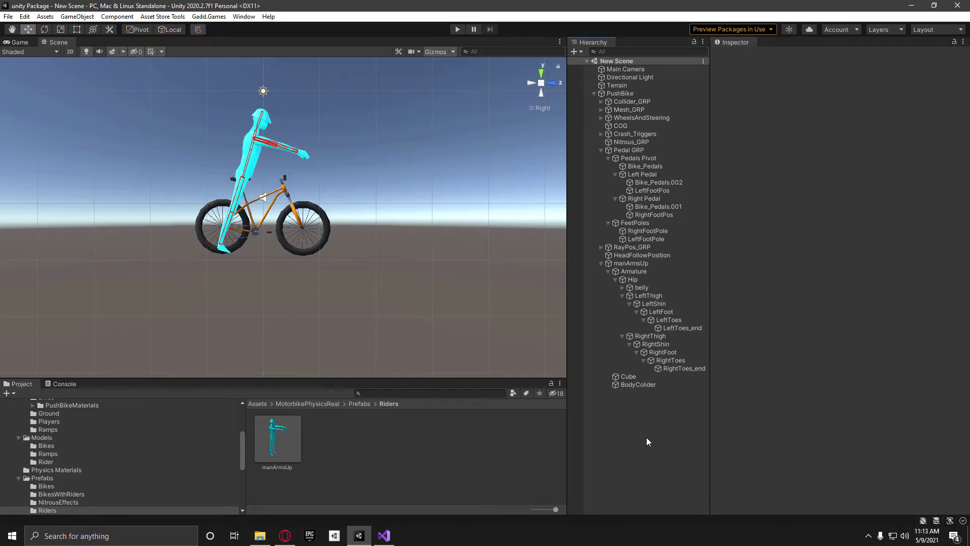
click(624, 70)
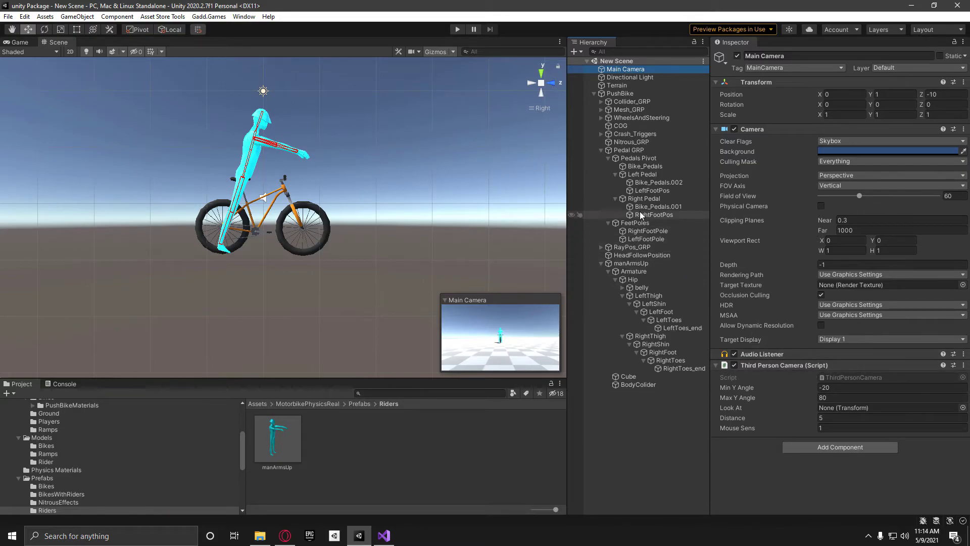
drag(620, 94, 859, 407)
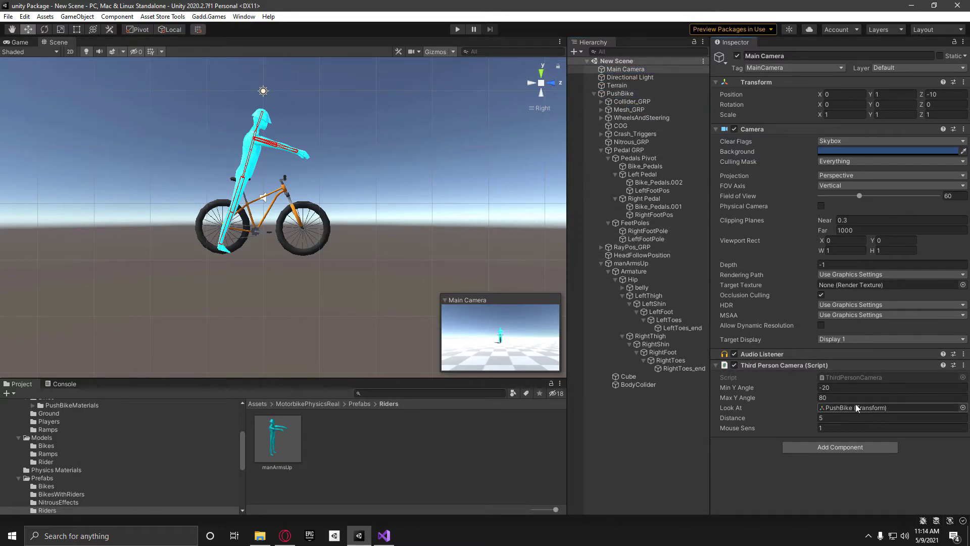
click(457, 30)
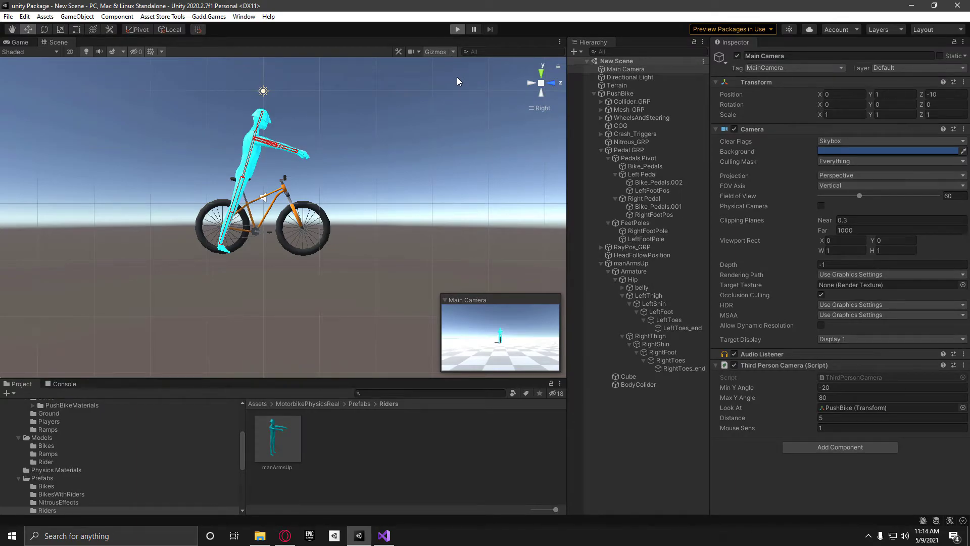
Ride the bike forward with W and steer right with D
key(w)
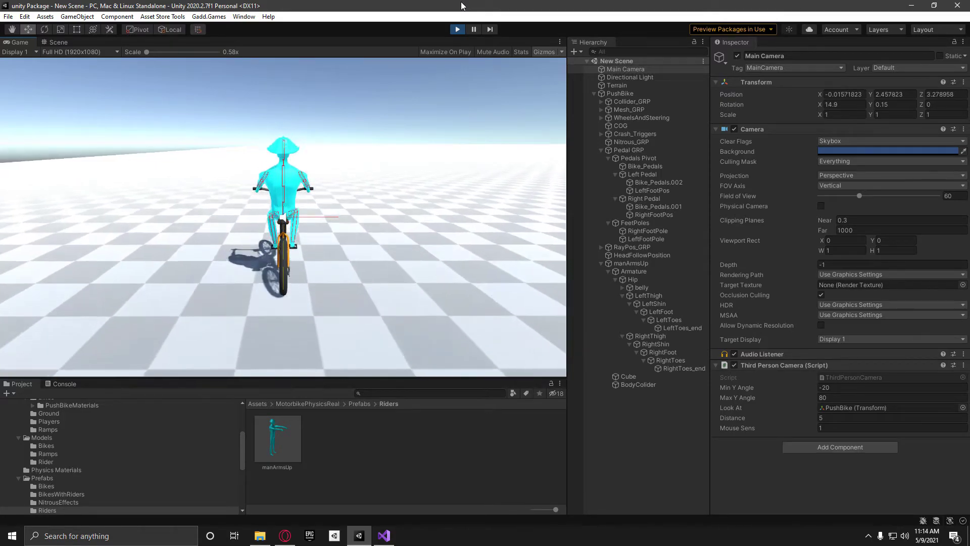
key(d)
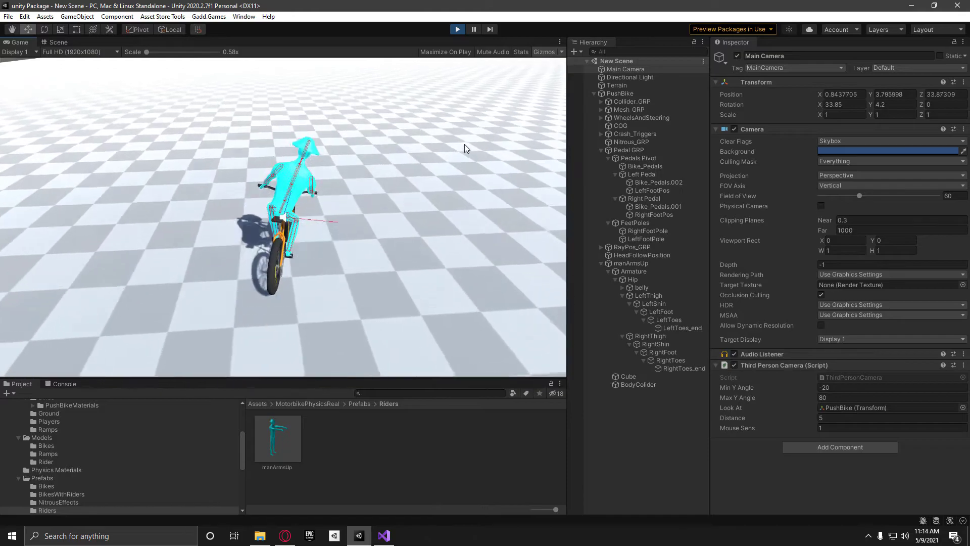
In HeadFollowPosition's Player Leaning, set Max Lean Forward to 2 and Max Lean Back to -1
click(651, 254)
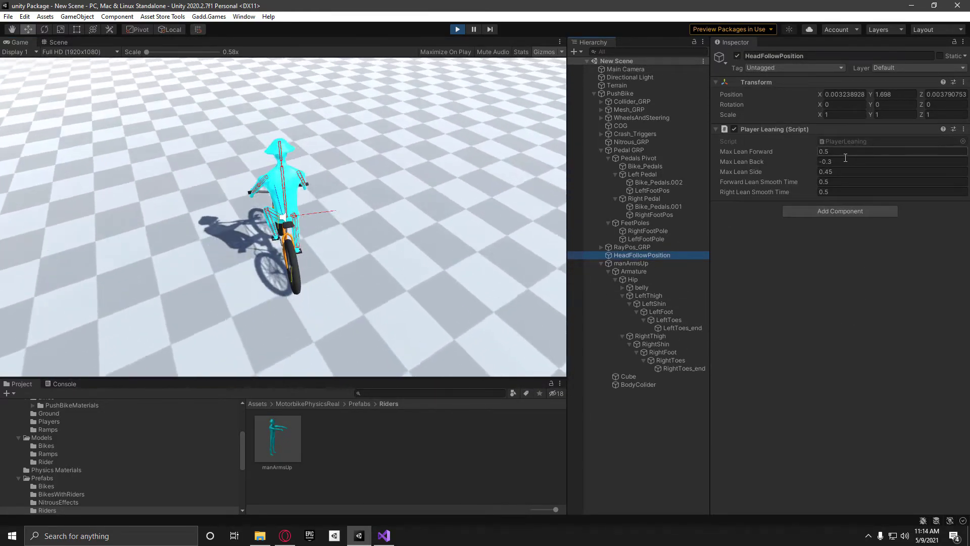
click(841, 153)
text(1)
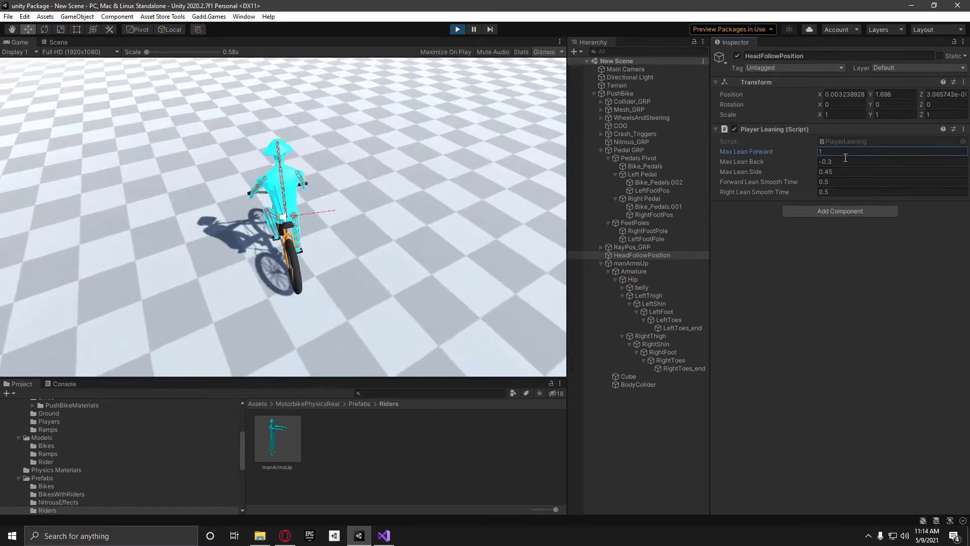
key(Return)
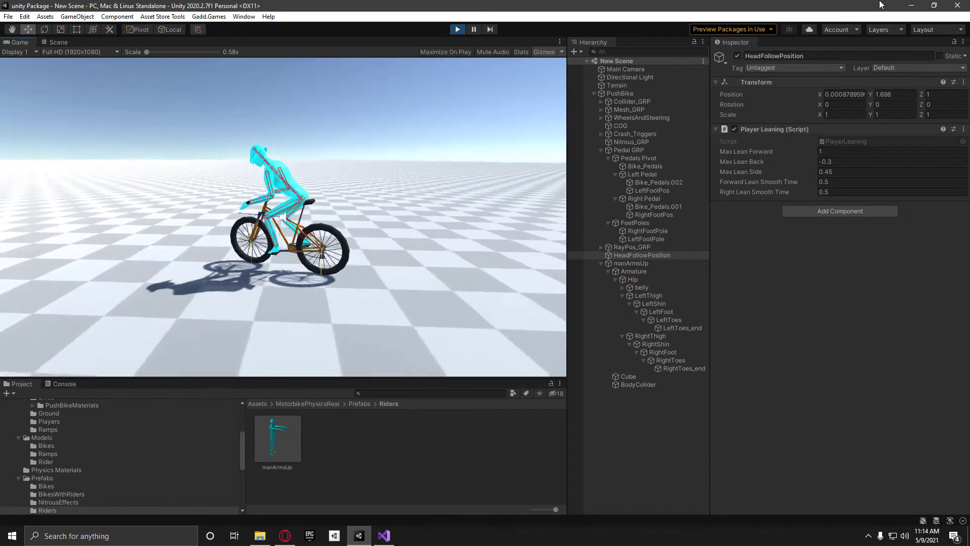
click(852, 152)
text(2)
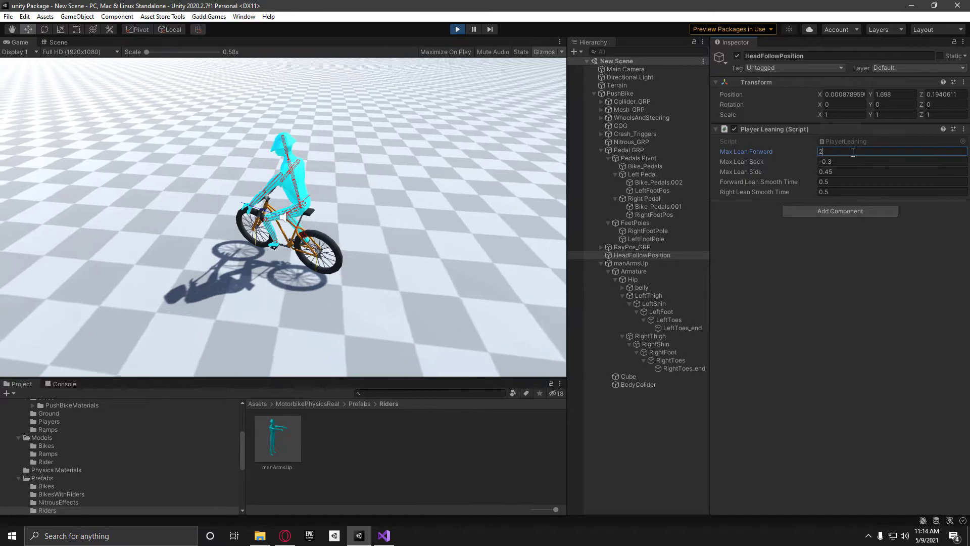
key(Return)
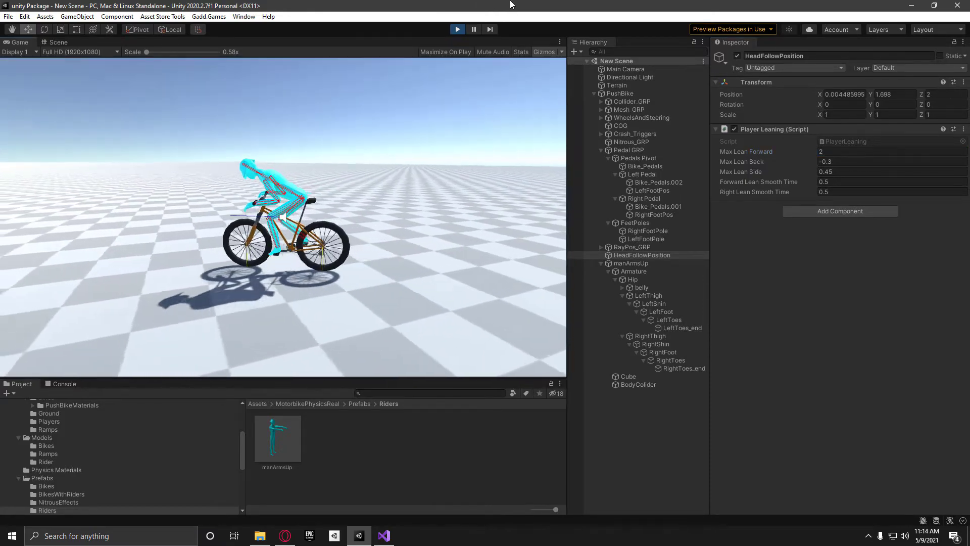
click(847, 162)
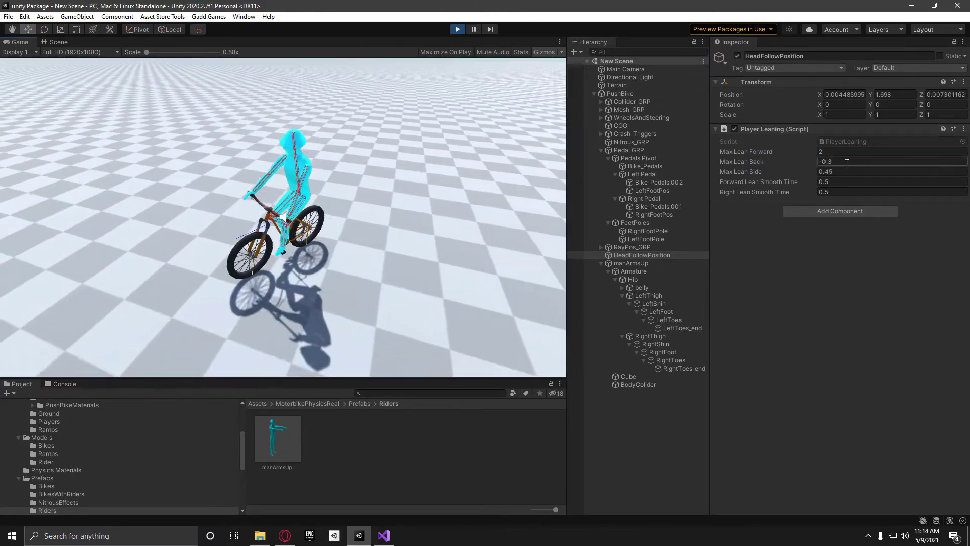
text(-1)
key(Return)
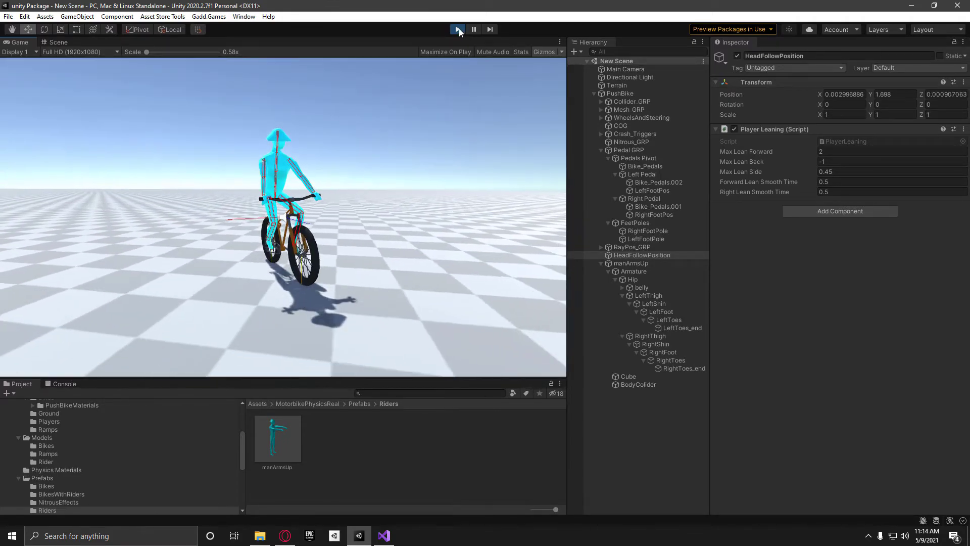
Exit Play mode and raise RightHandPos slightly to 0.49, 1.556, 0.307
key(ctrl+p)
scroll(492, 156, up, 3)
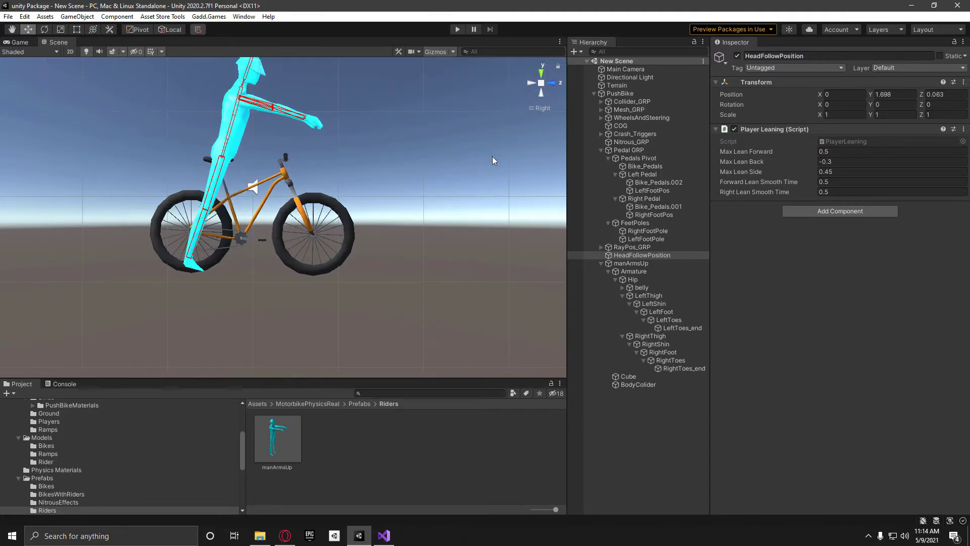
alt+click(601, 117)
click(660, 214)
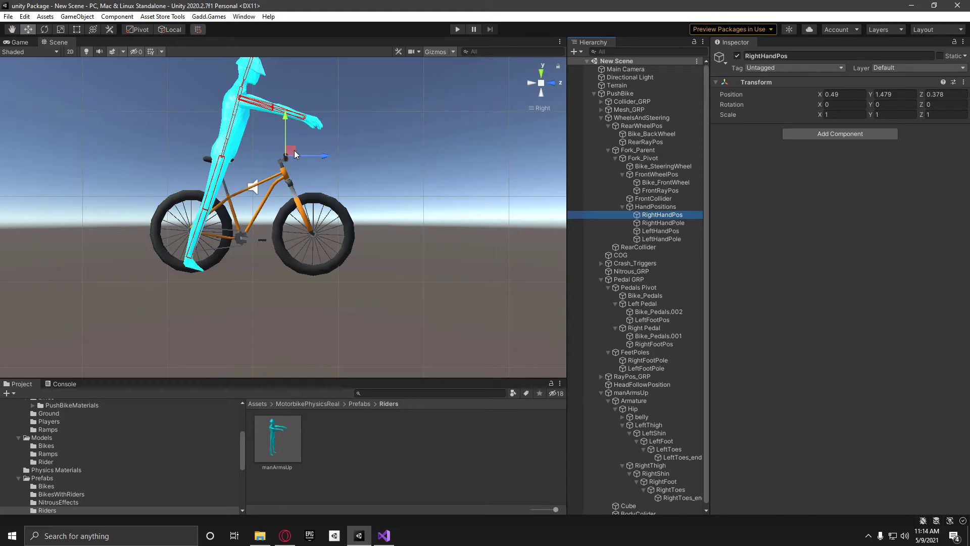
drag(296, 155, 292, 149)
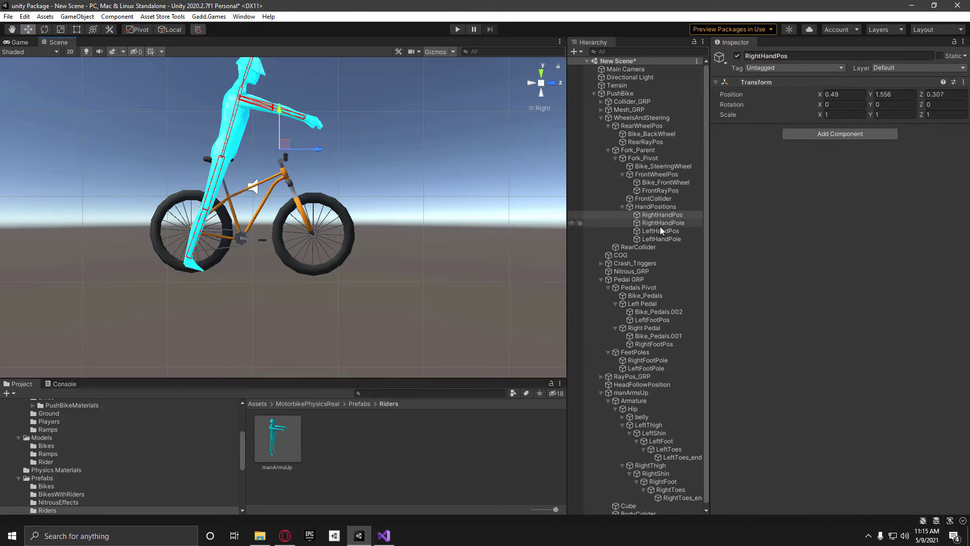
Copy RightHandPos's position onto LeftHandPos, mirrored at X -0.49
right_click(734, 95)
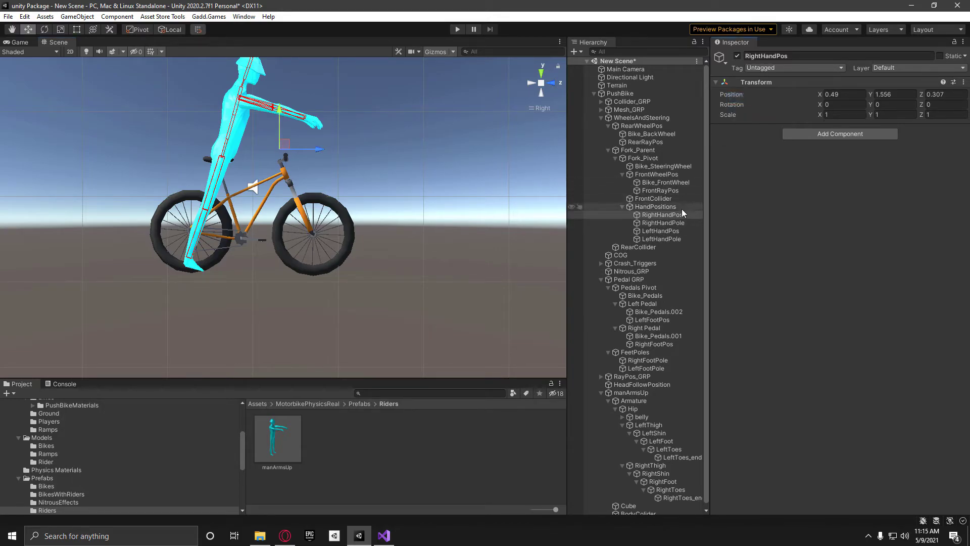
click(667, 230)
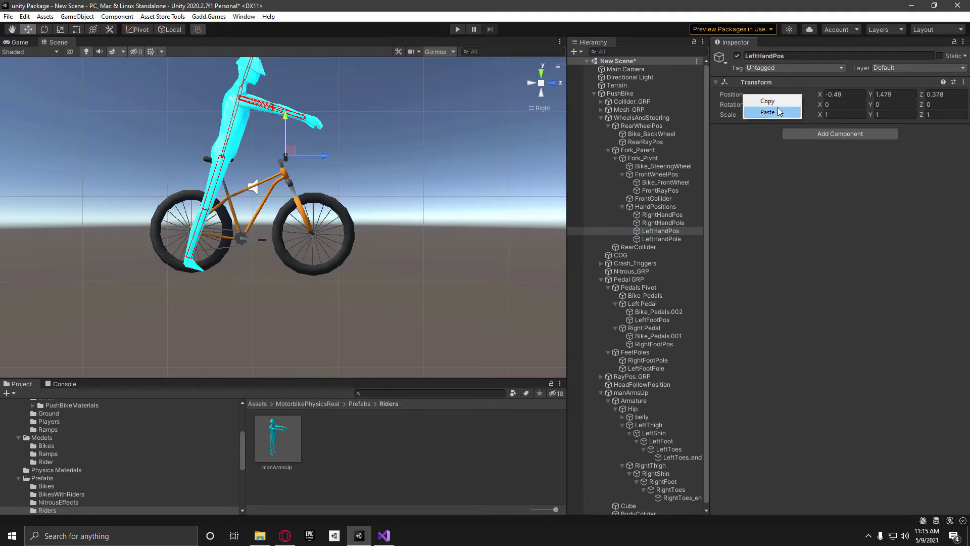
click(779, 112)
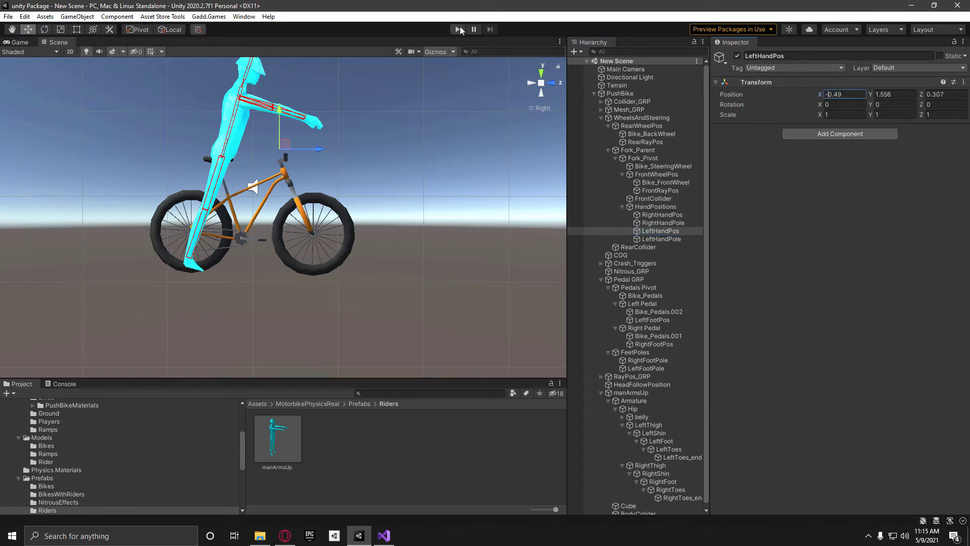
click(459, 29)
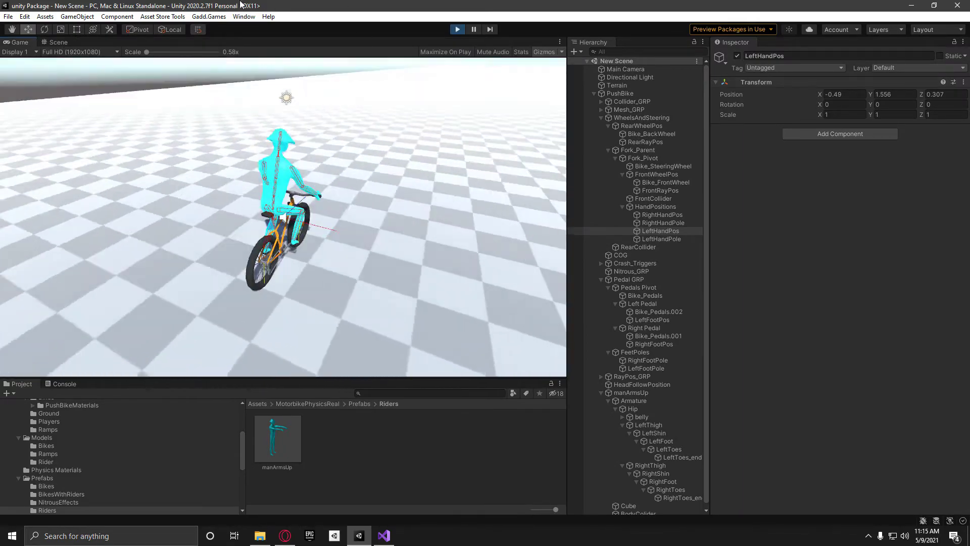
key(w)
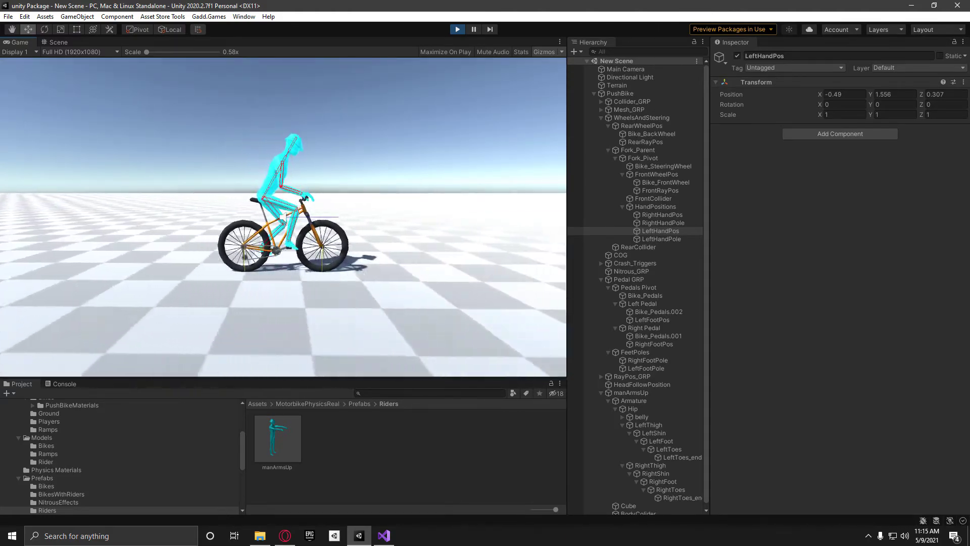
click(461, 29)
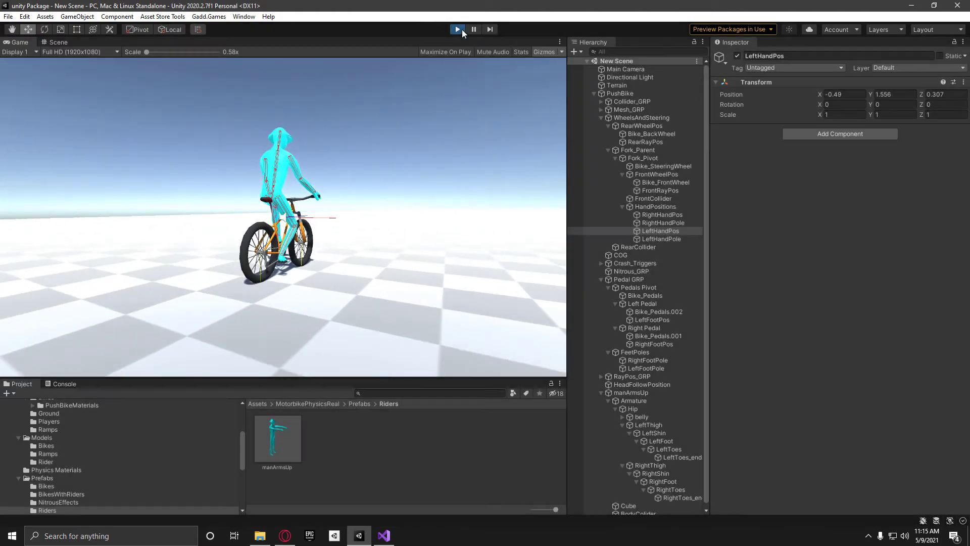
scroll(670, 336, down, 1)
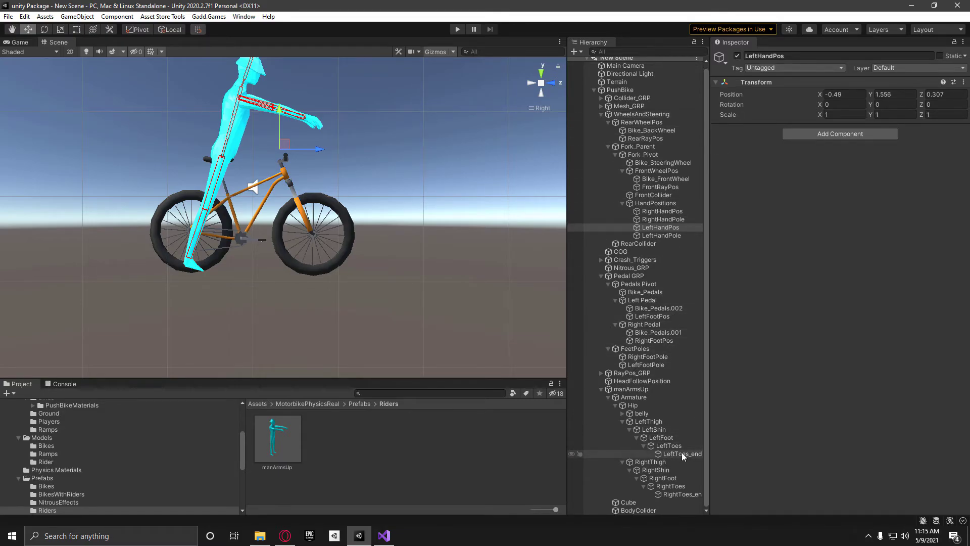
Run the game and try LeftFoot Extra Rotation X from 45.1 to -41.18 with Rotation Parent Number 1
click(664, 441)
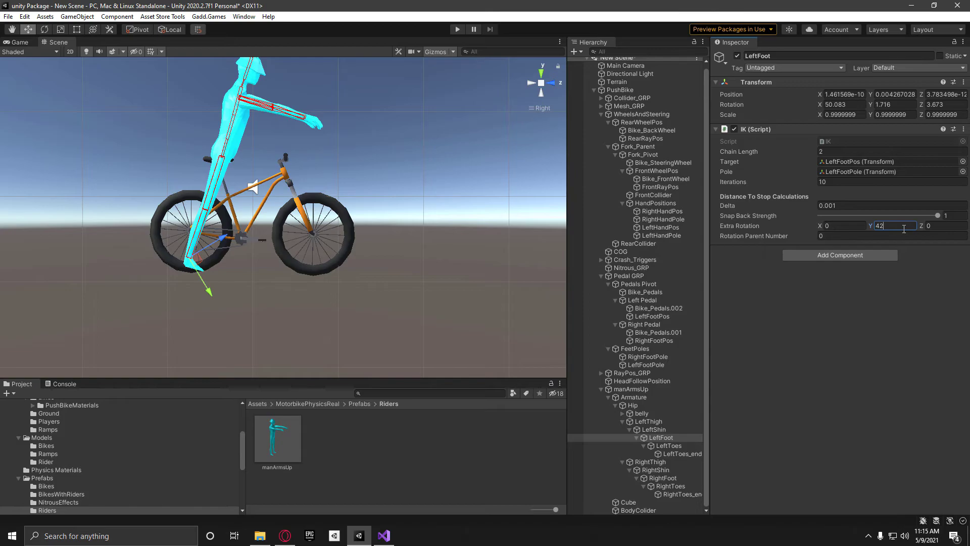
click(457, 30)
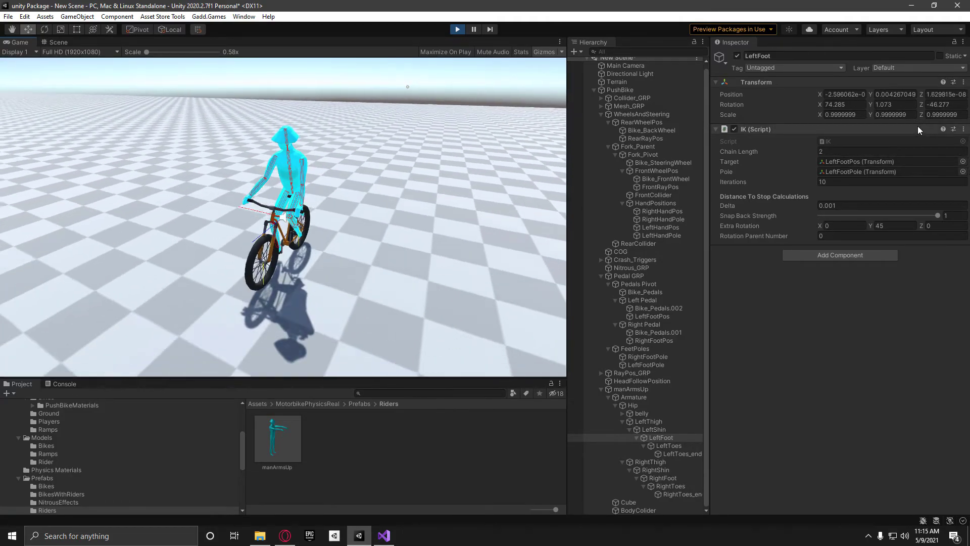
click(826, 226)
text(45.1)
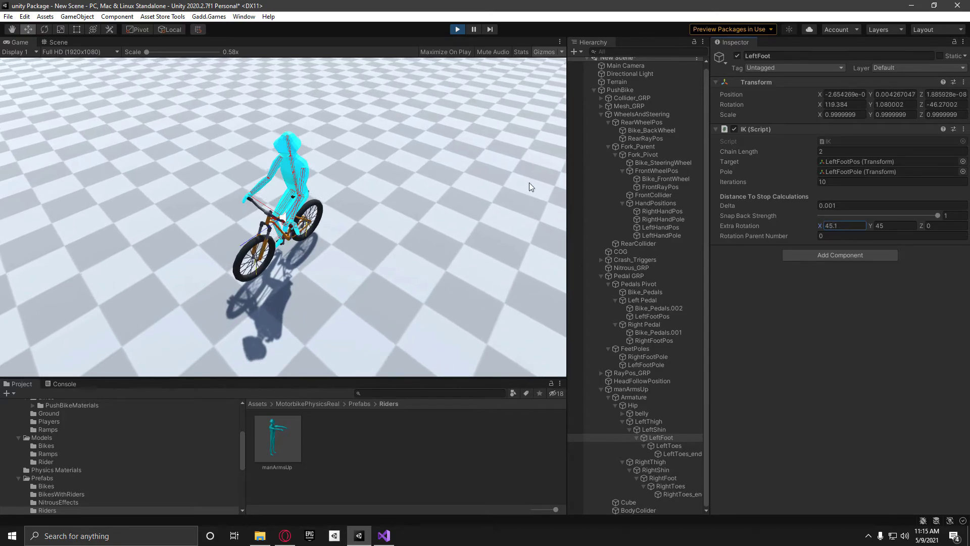
drag(530, 187, 969, 220)
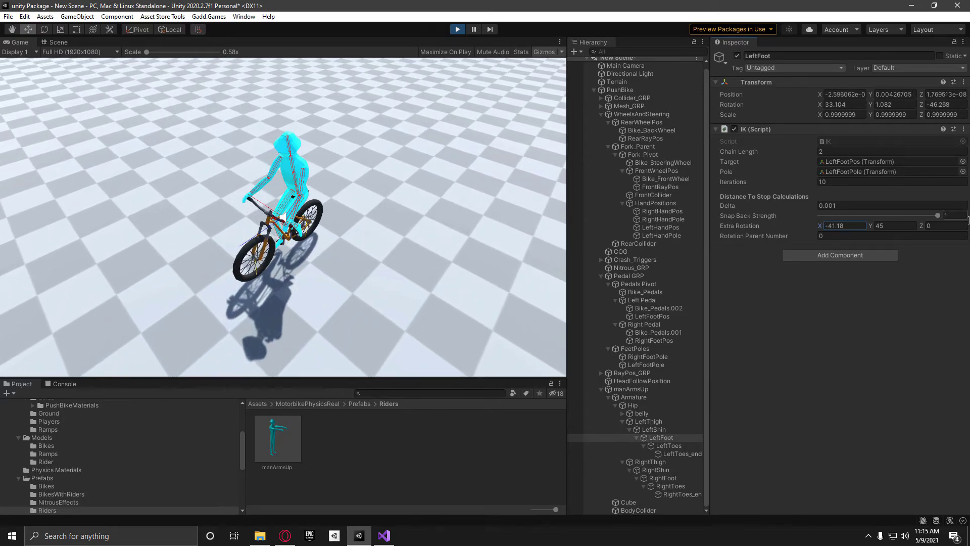
click(830, 238)
text(1)
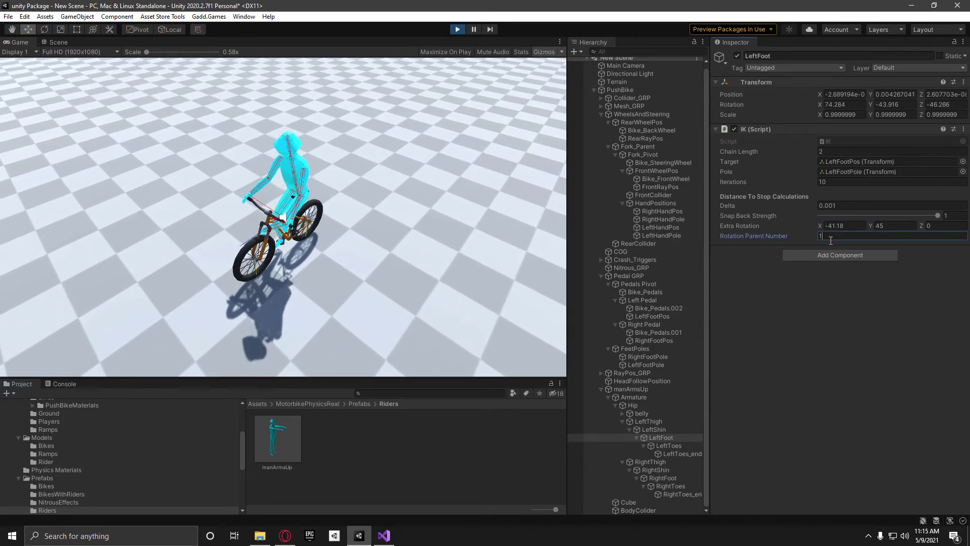
Zero LeftFoot's Extra Rotation X and Y, then try Extra Rotation Y at -4.11
click(853, 226)
text(0)
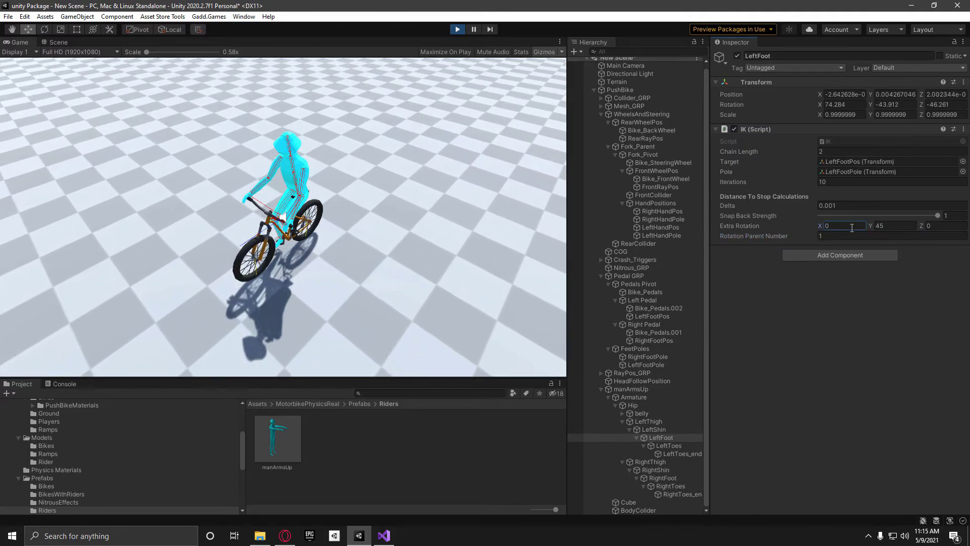
click(890, 226)
text(0)
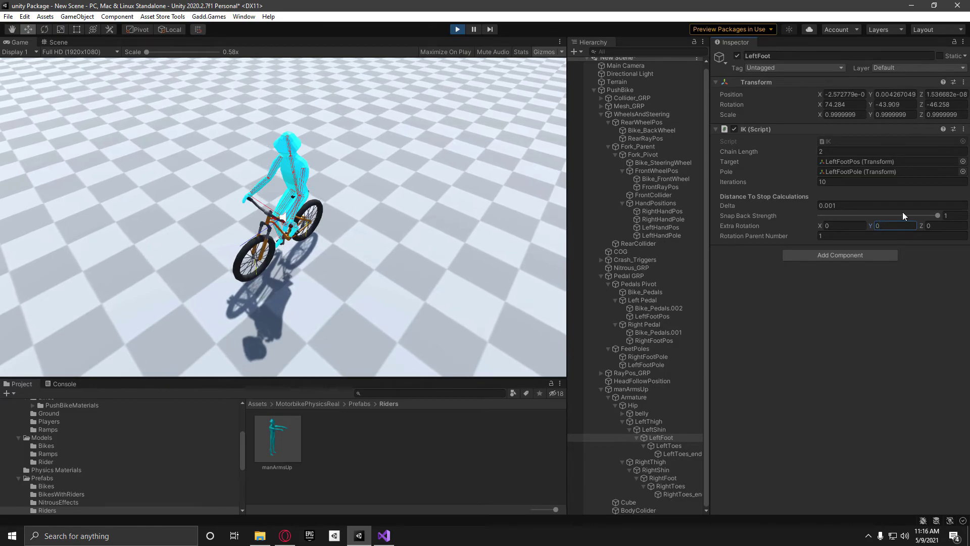
click(330, 344)
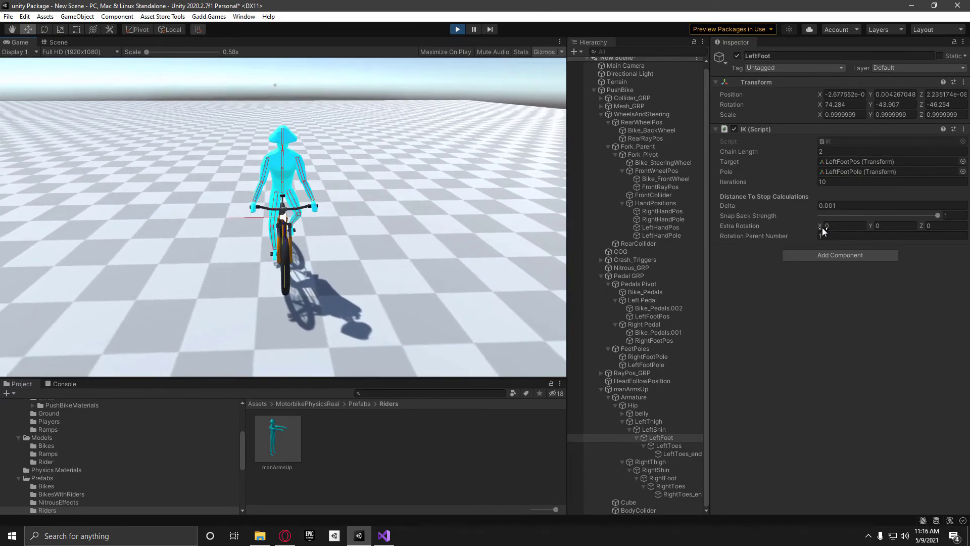
click(877, 226)
text(0.3)
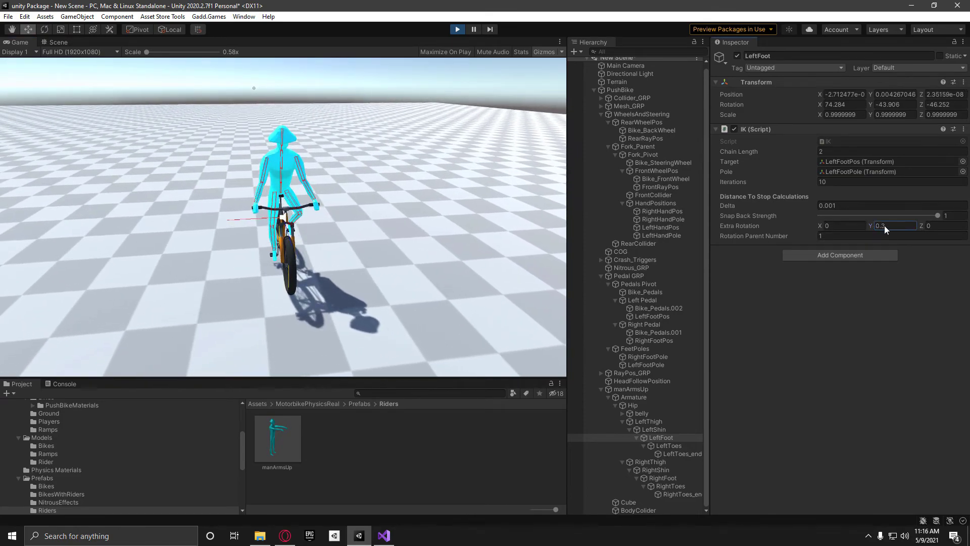
key(BackSpace)
key(BackSpace)
key(BackSpace)
text(-4.11)
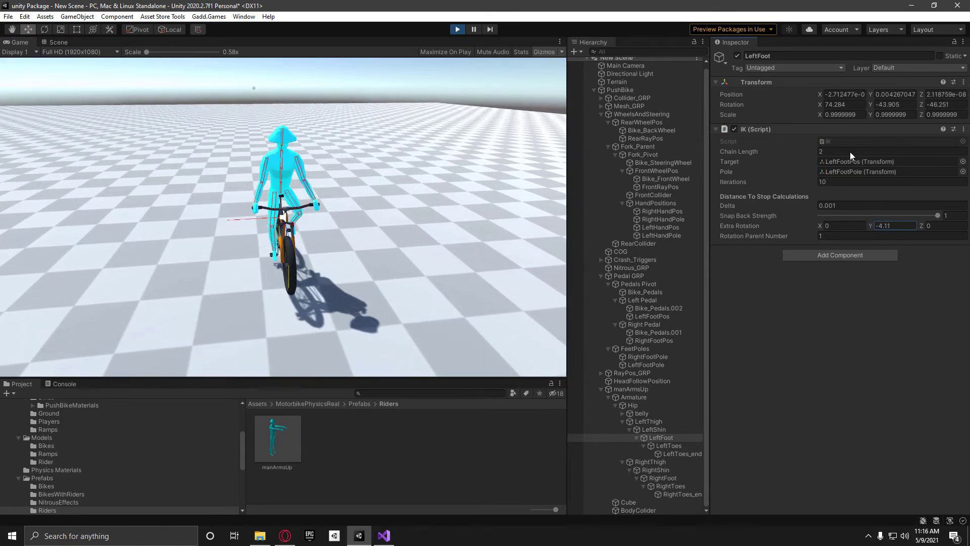
Try Extra Rotation X at -71.19 and 0.73, then reset X and Rotation Parent Number to 0
click(823, 226)
text(-2.76)
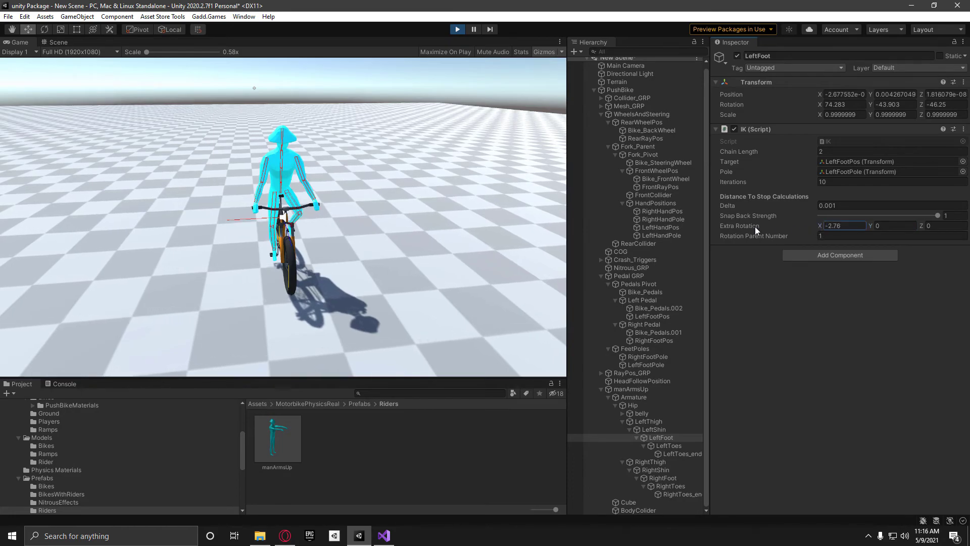
key(BackSpace)
key(BackSpace)
key(BackSpace)
key(BackSpace)
key(BackSpace)
text(-71.19)
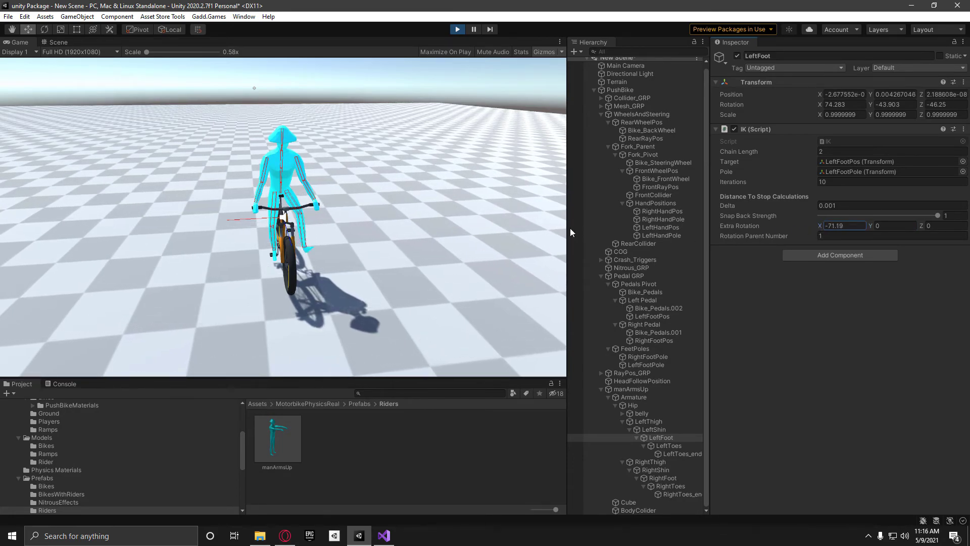
key(BackSpace)
key(BackSpace)
key(BackSpace)
key(BackSpace)
text(0.73)
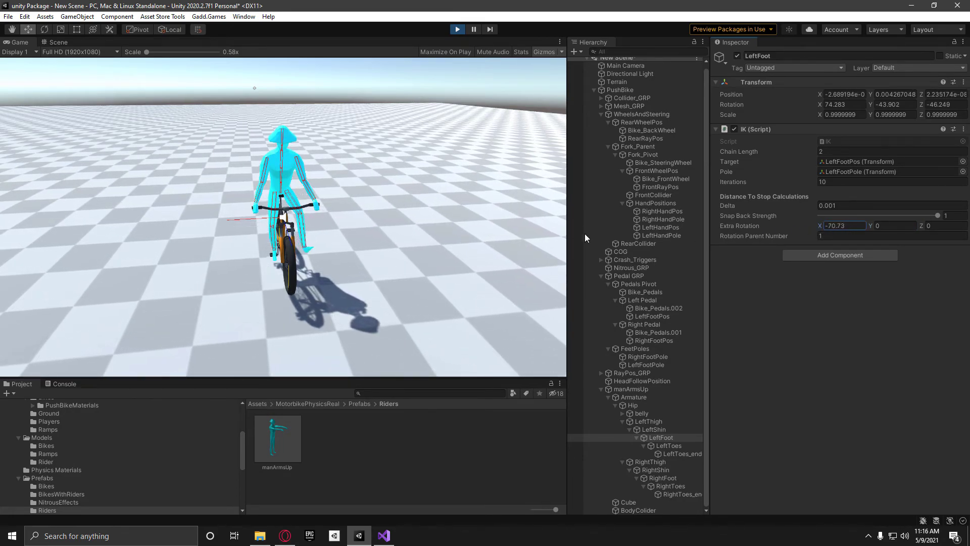
key(ctrl+s)
key(BackSpace)
key(BackSpace)
key(BackSpace)
key(BackSpace)
key(BackSpace)
key(BackSpace)
text(0)
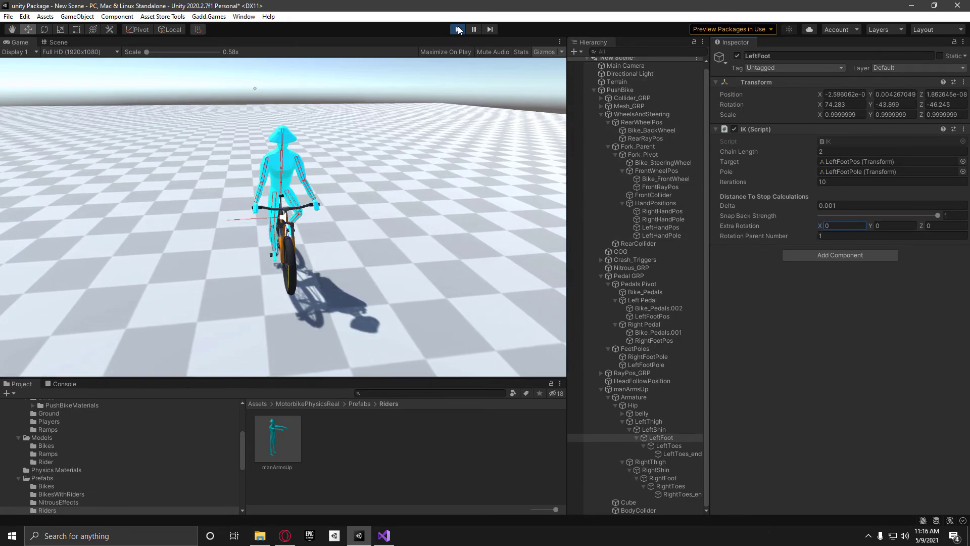
click(859, 235)
text(0)
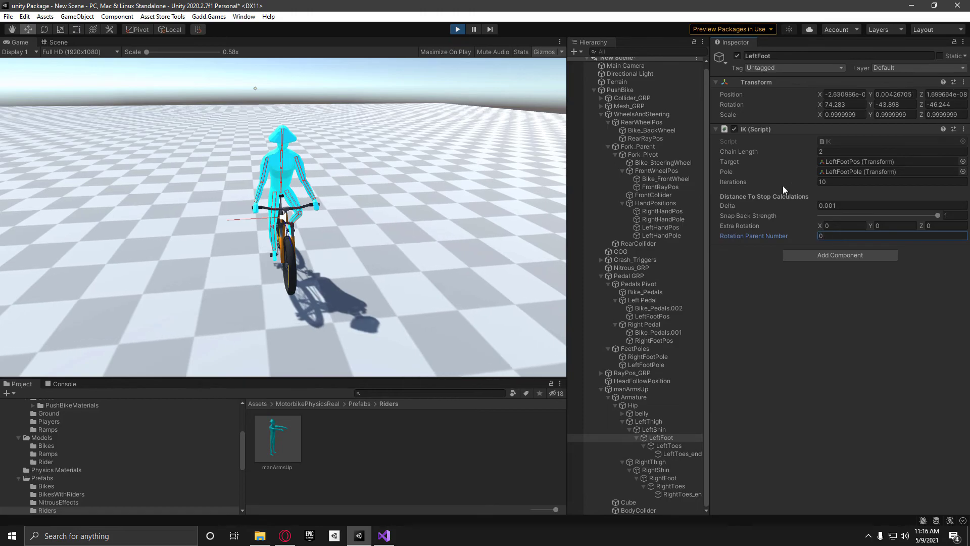
click(713, 312)
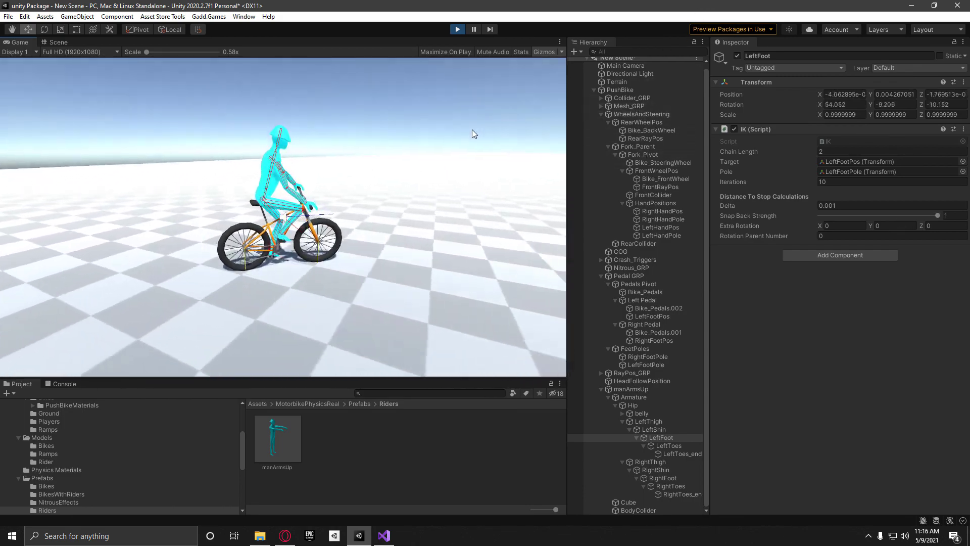
key(q)
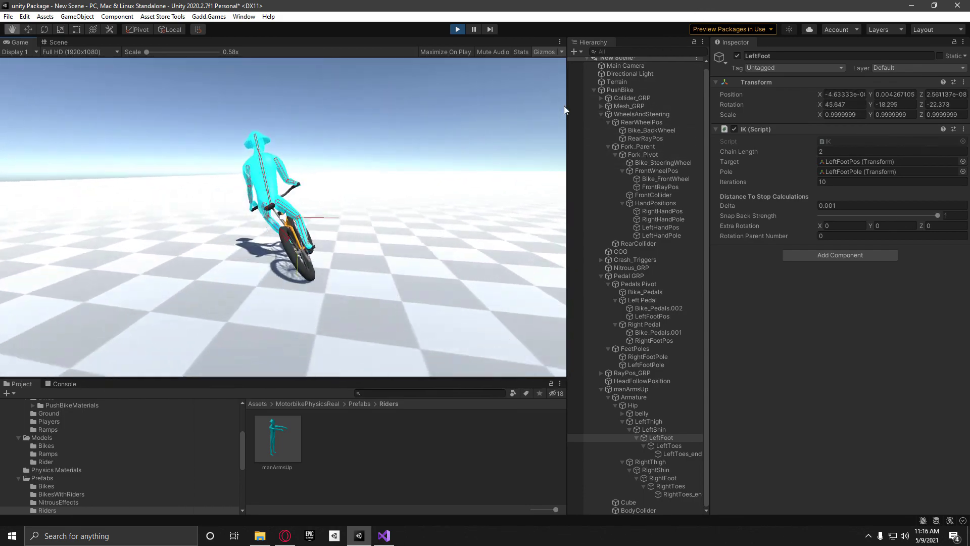